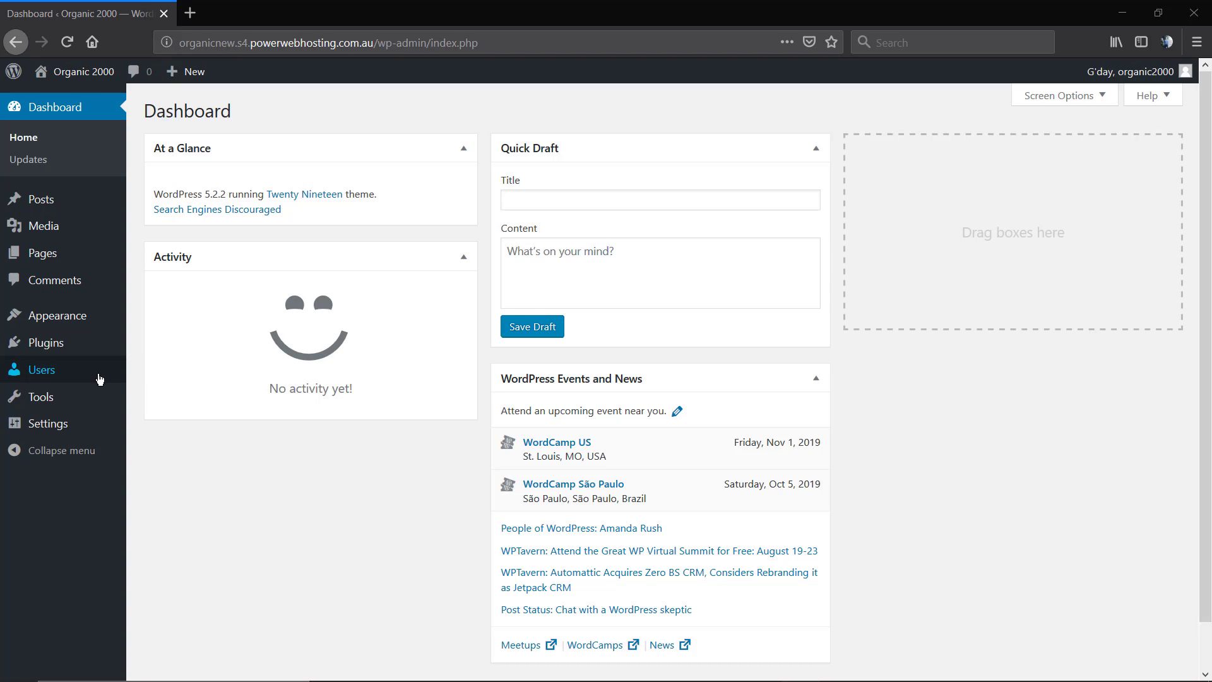
- Open Appearance > Themes to see the three installed themes, with Twenty Nineteen active
{"action": "mouse_move", "coordinate": [94, 318]}
{"action": "left_click", "coordinate": [153, 319]}
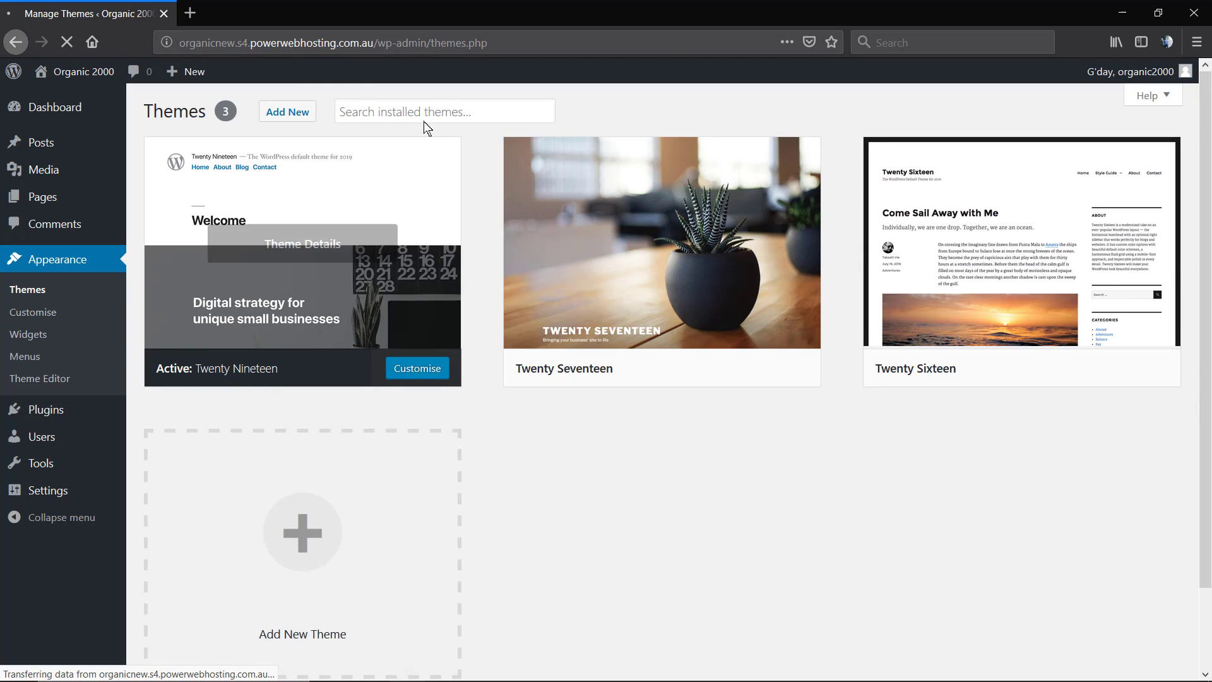
- Go to Add Themes and show the Upload Theme panel
{"action": "left_click", "coordinate": [271, 117]}
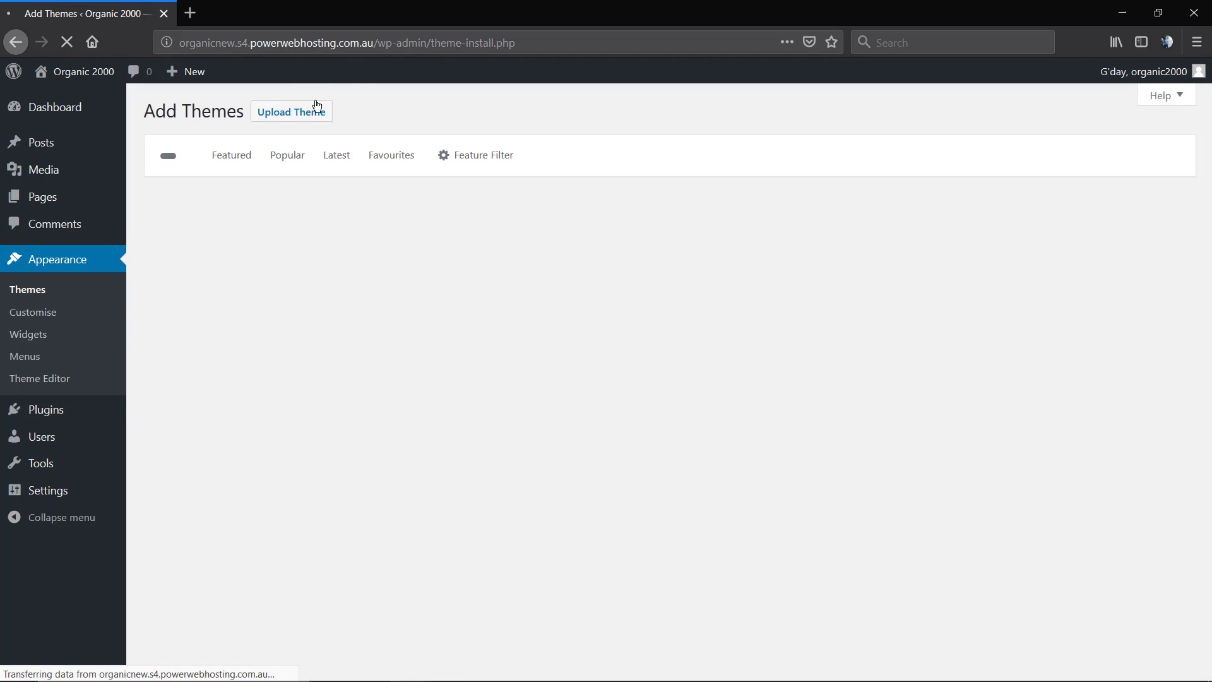
{"action": "left_click", "coordinate": [297, 114]}
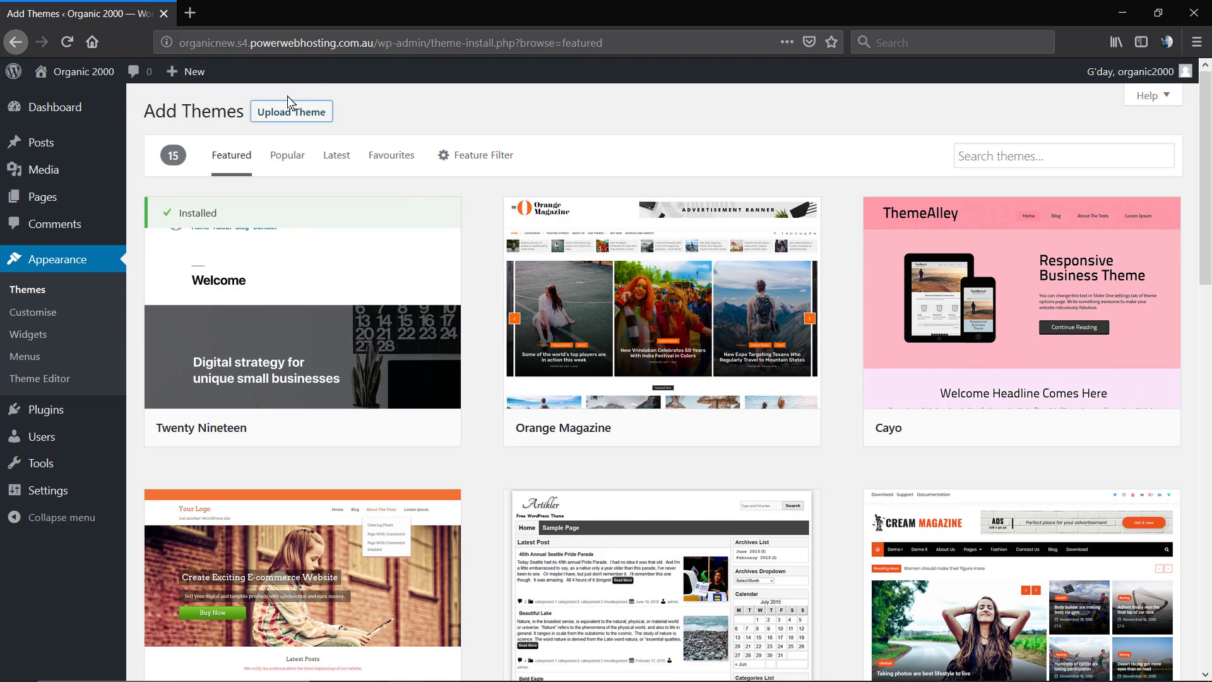
{"action": "left_click", "coordinate": [287, 111]}
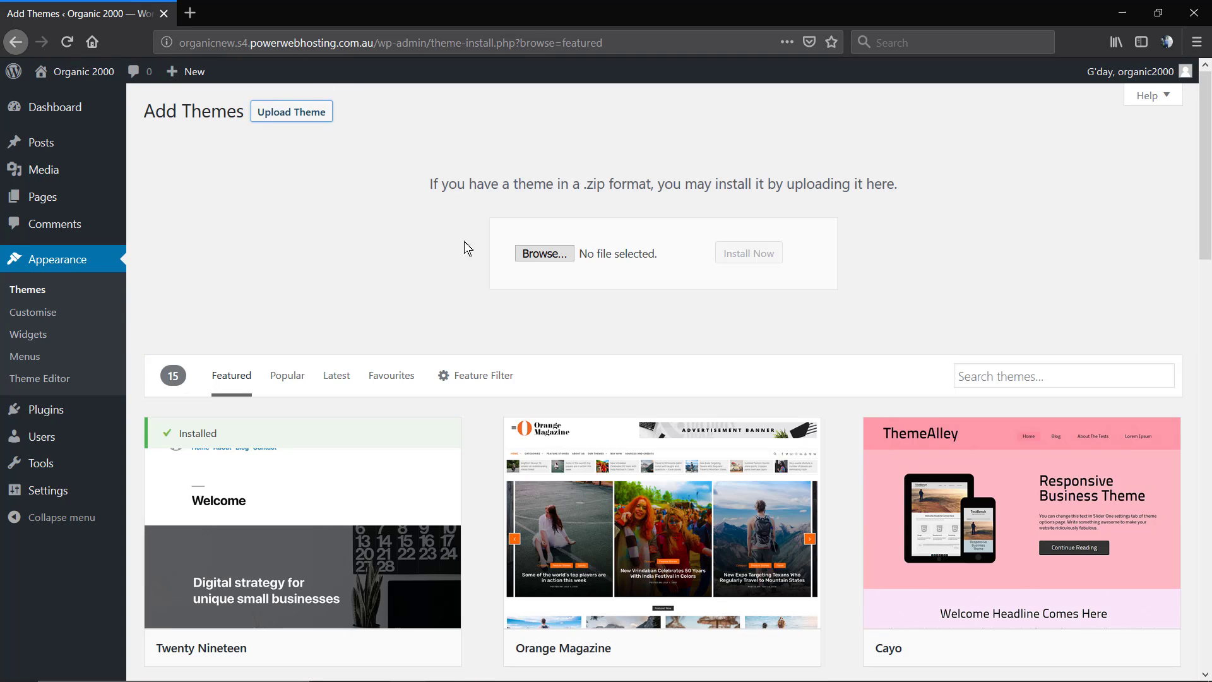
- Choose it.zip from Downloads and install it, which fails on the upload_max_filesize limit
{"action": "left_click", "coordinate": [555, 253]}
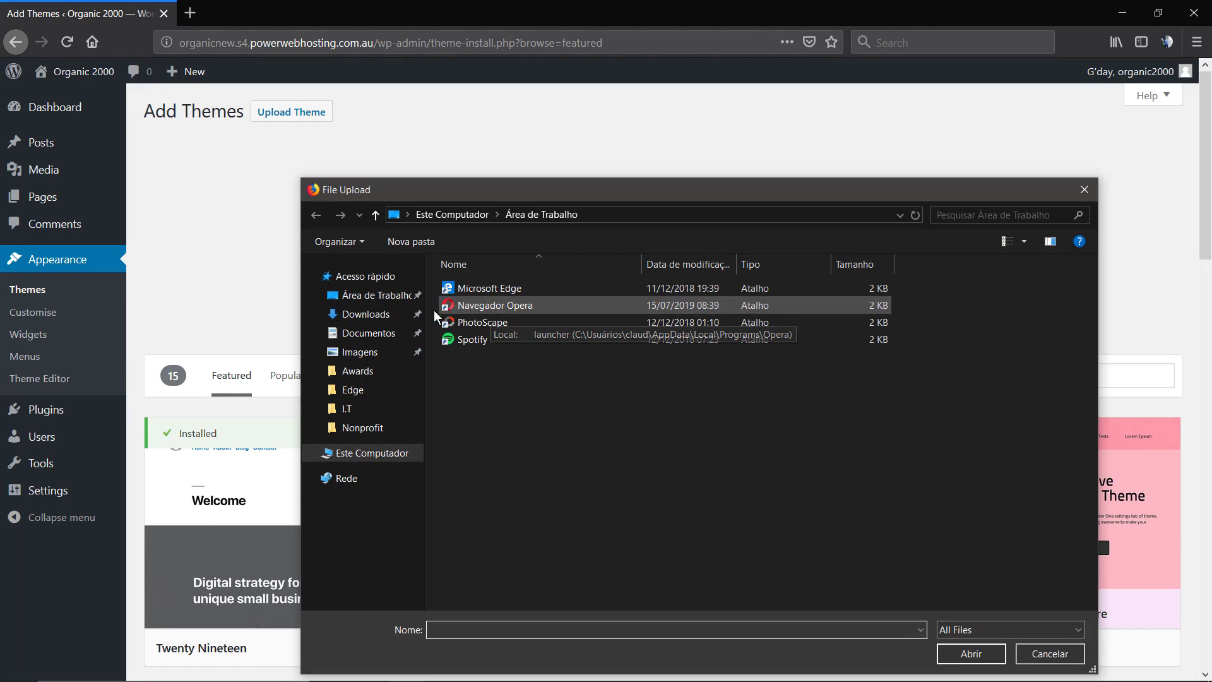
{"action": "left_click", "coordinate": [378, 314]}
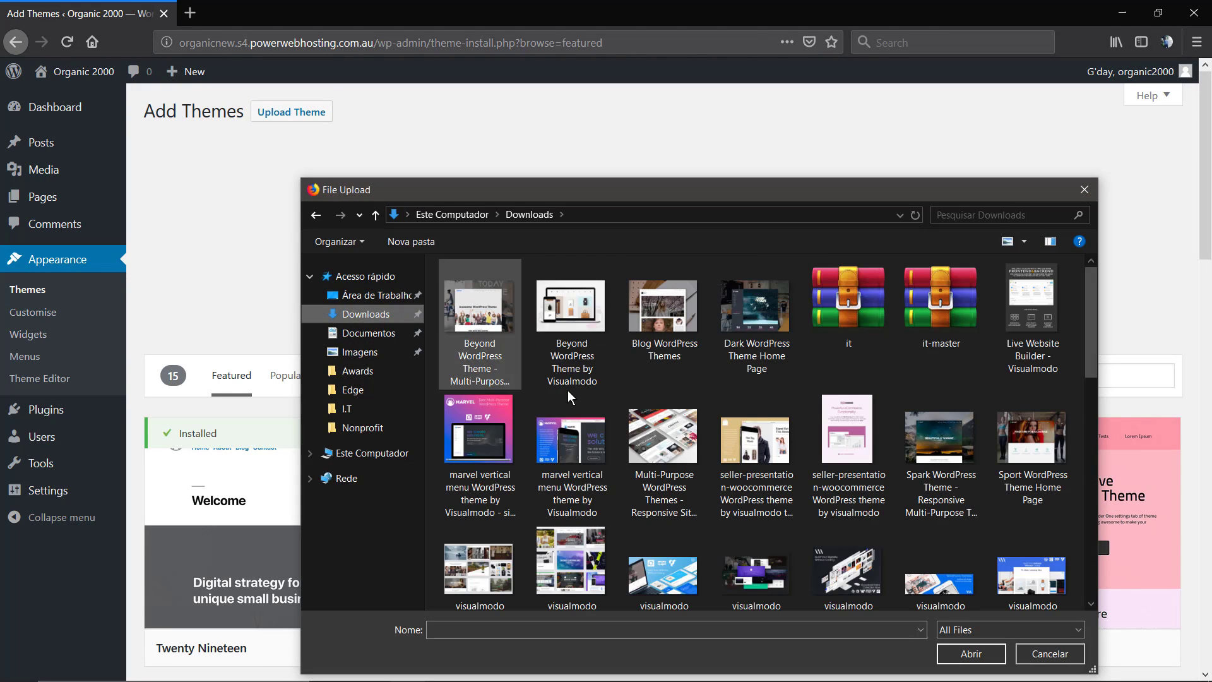
{"action": "double_click", "coordinate": [824, 312]}
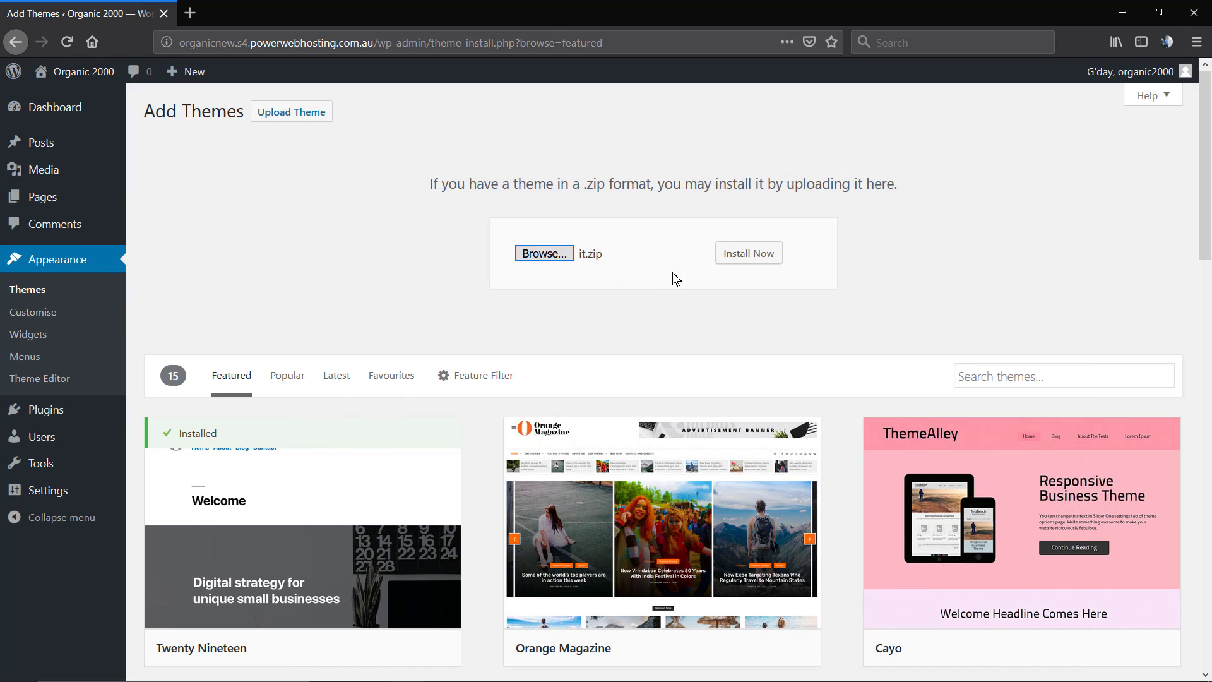
{"action": "left_click", "coordinate": [764, 253]}
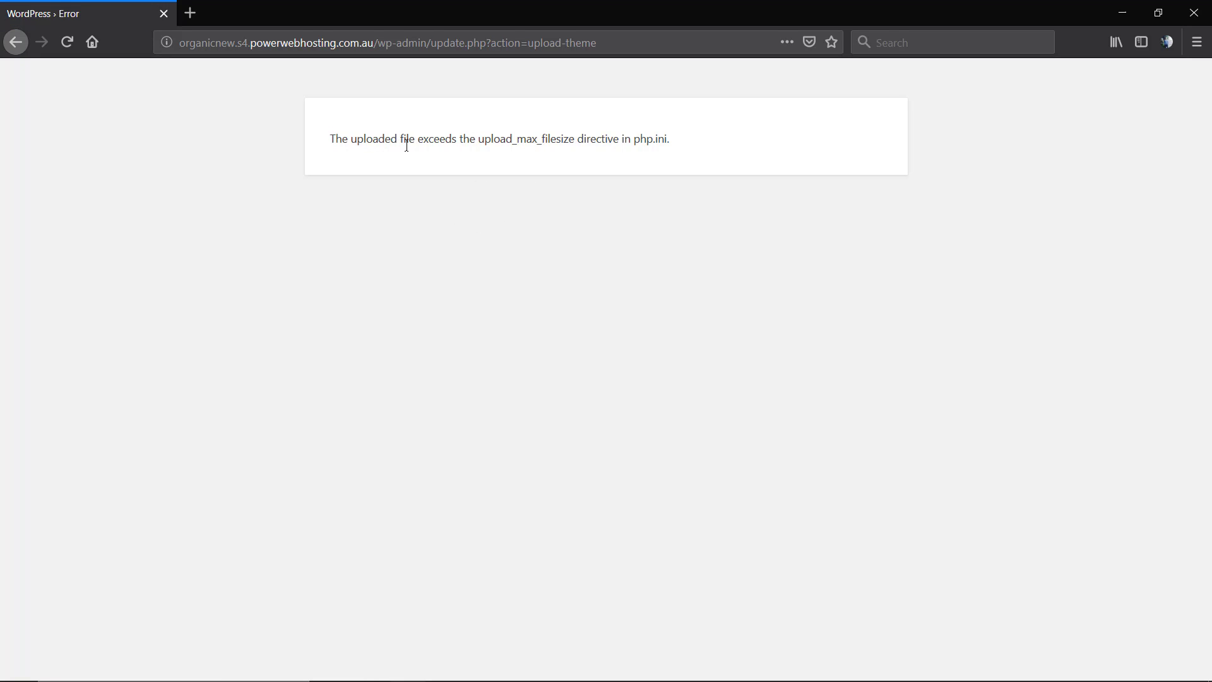
- Read the upload_max_filesize error, then go back to the Add Themes page
{"action": "left_click_drag", "start_coordinate": [674, 140], "coordinate": [334, 139]}
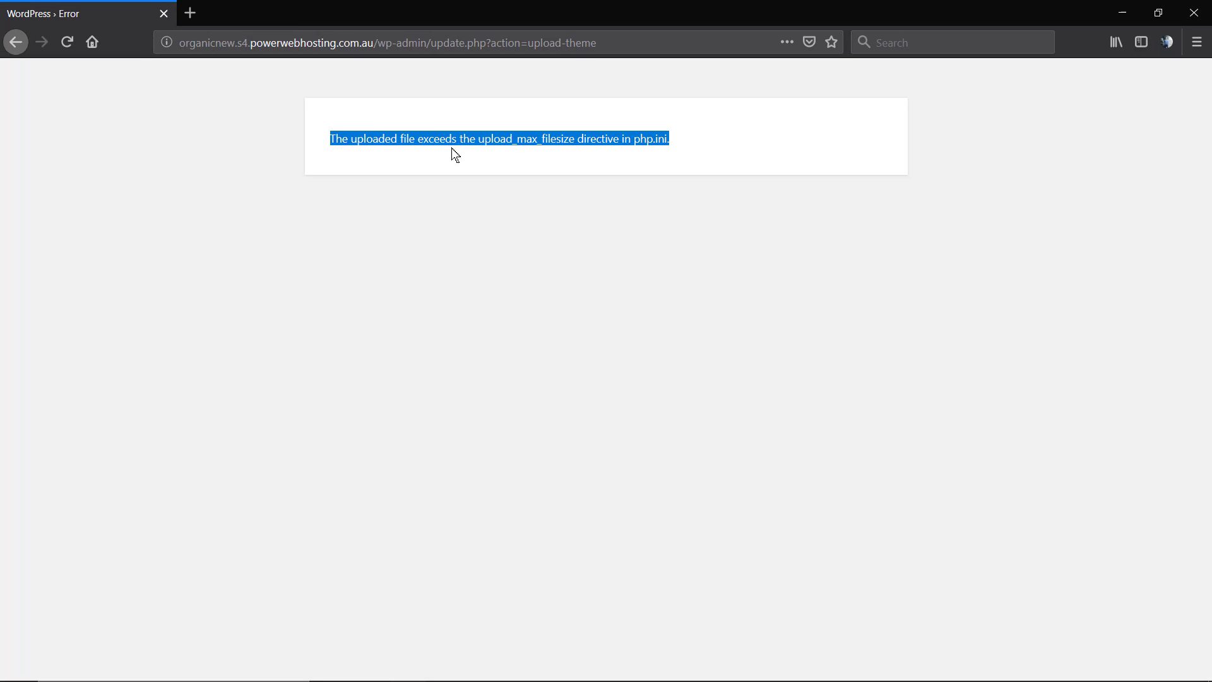
{"action": "left_click", "coordinate": [475, 182]}
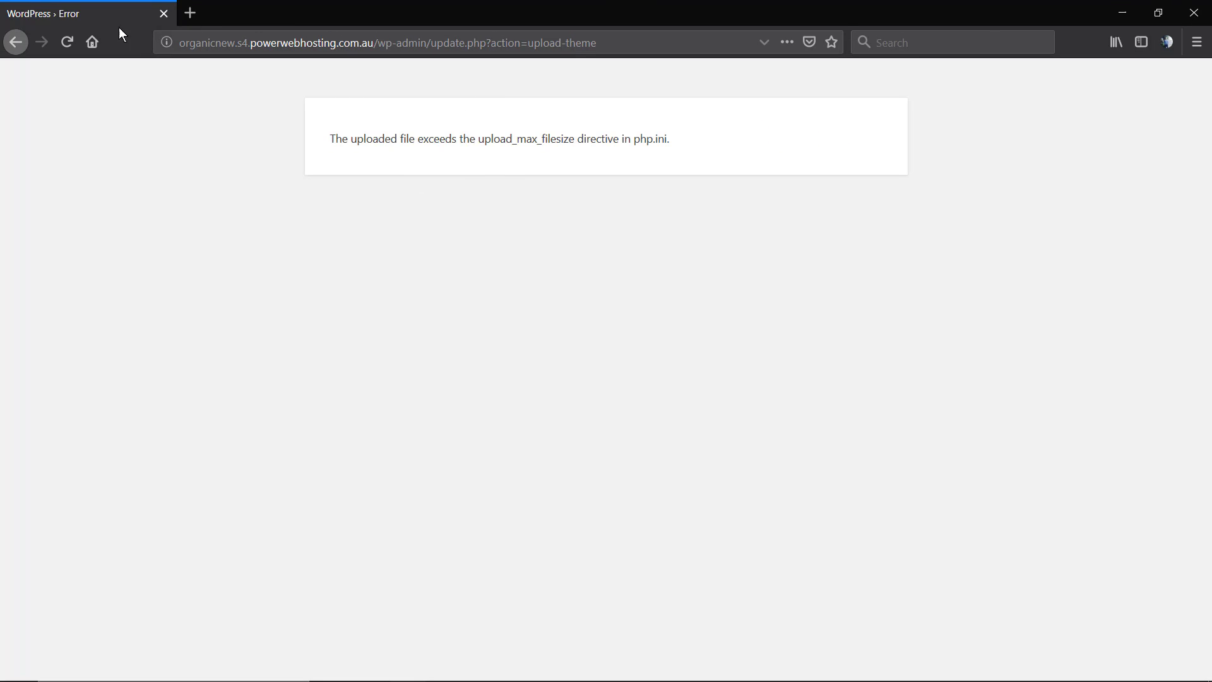
{"action": "left_click", "coordinate": [7, 49]}
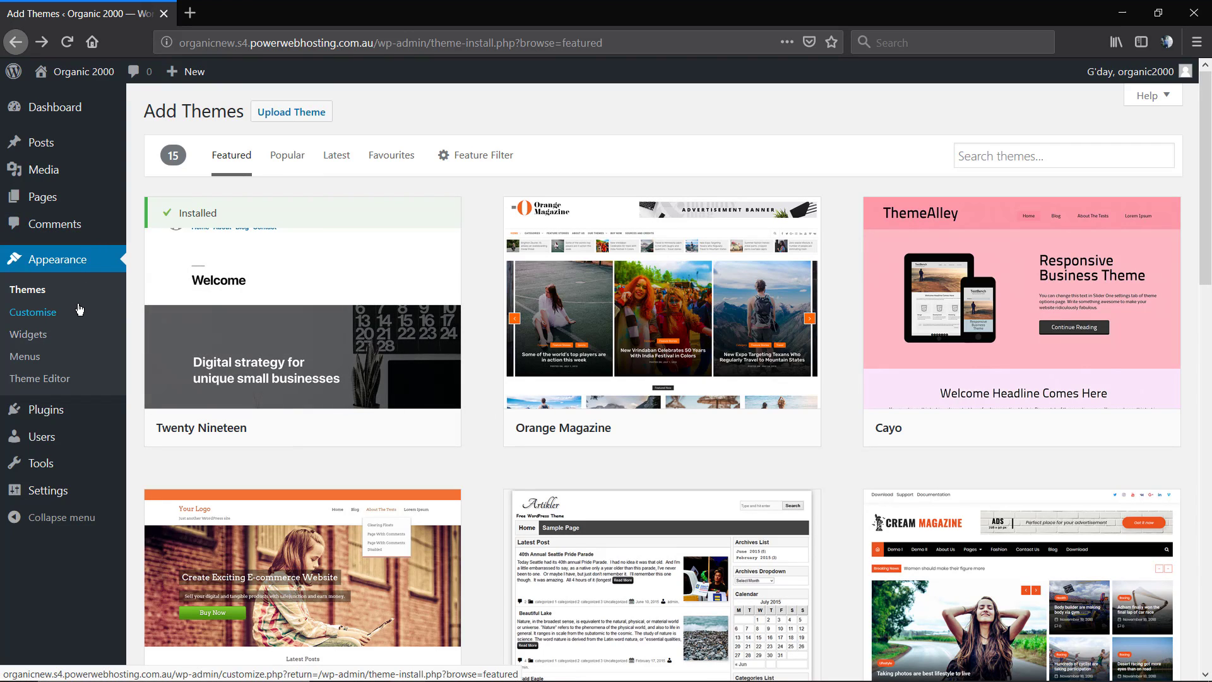
{"action": "mouse_move", "coordinate": [54, 410]}
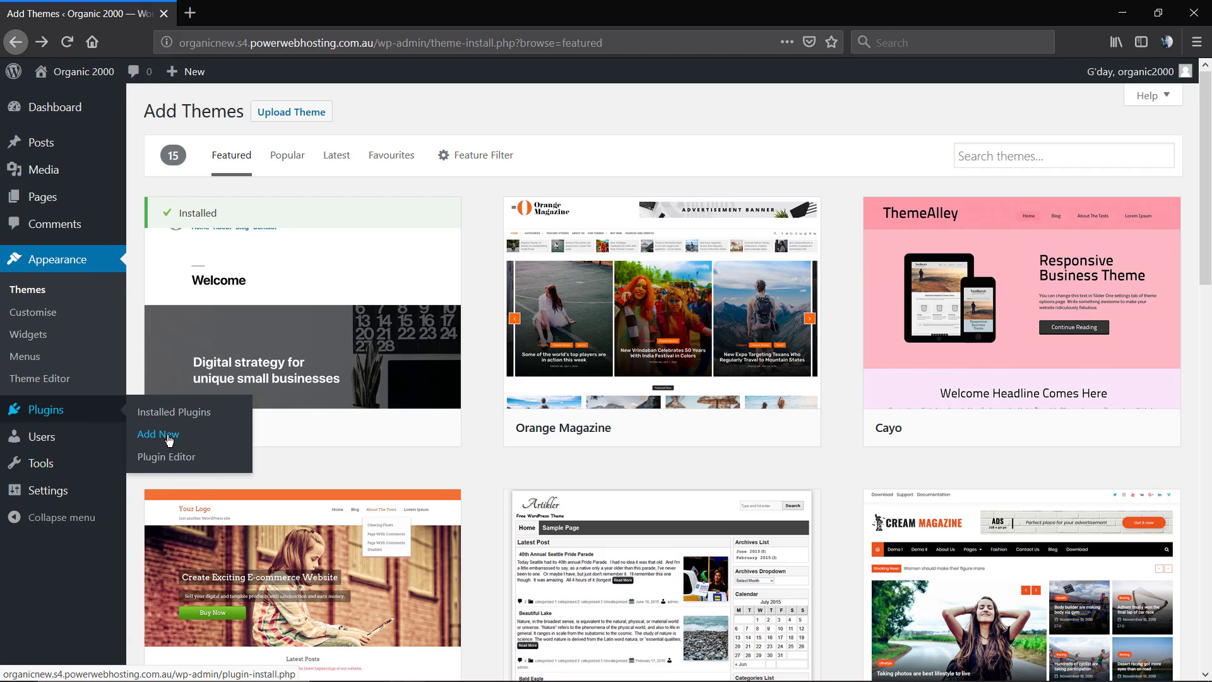
- Search the plugin directory for 'file manager'
{"action": "left_click", "coordinate": [169, 439]}
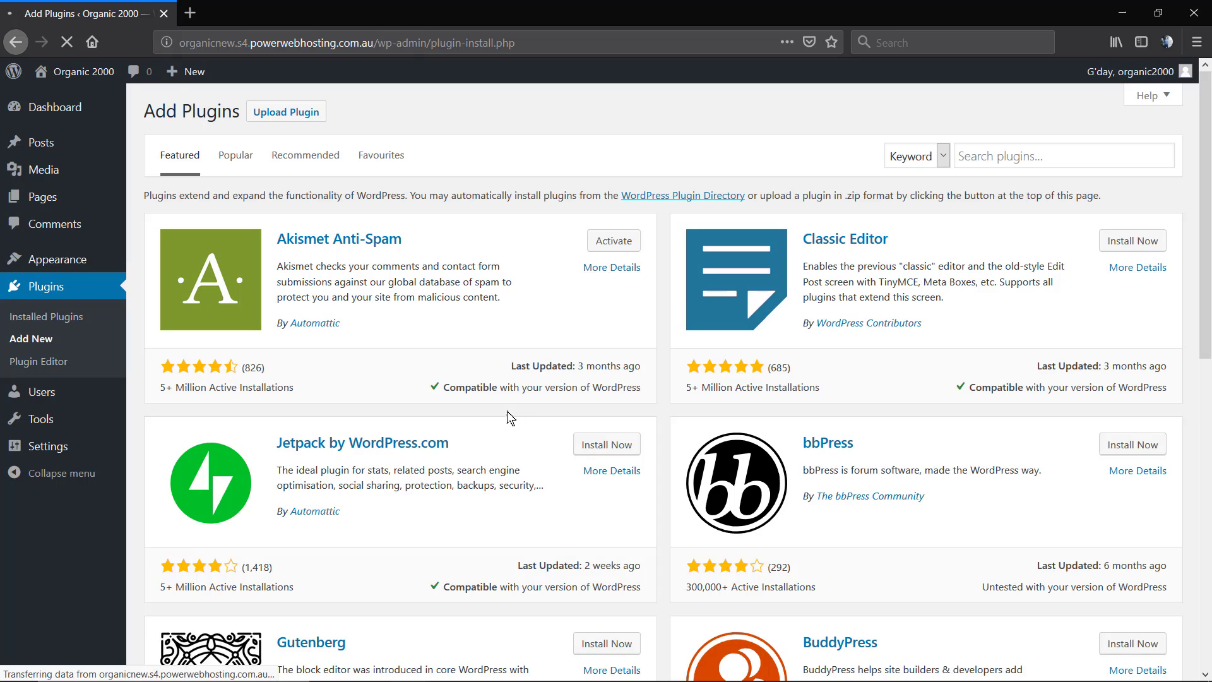
{"action": "left_click", "coordinate": [1025, 156]}
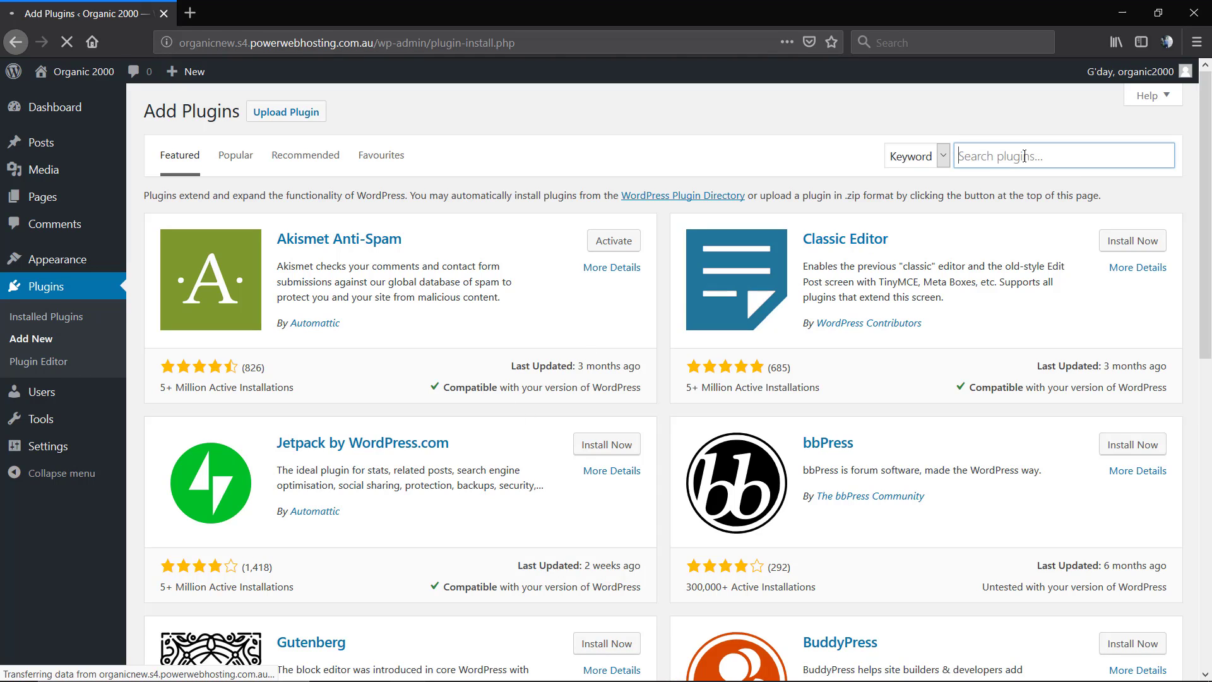
{"action": "type", "text": "fil"}
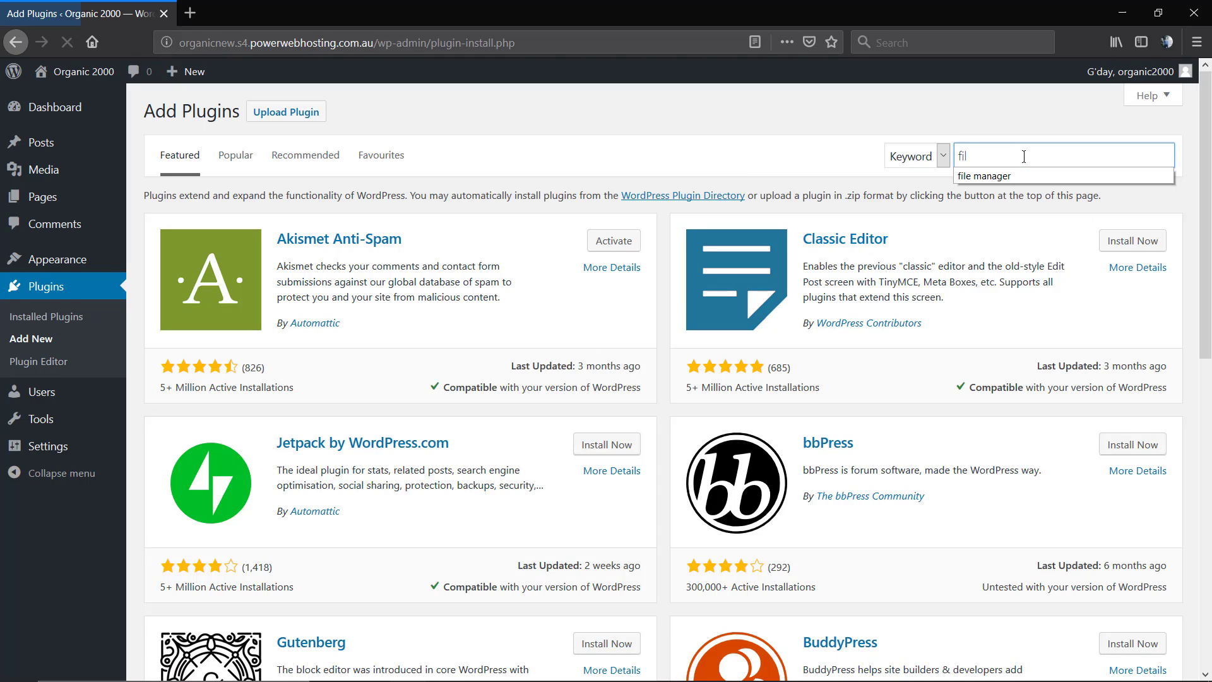
{"action": "type", "text": "e manag"}
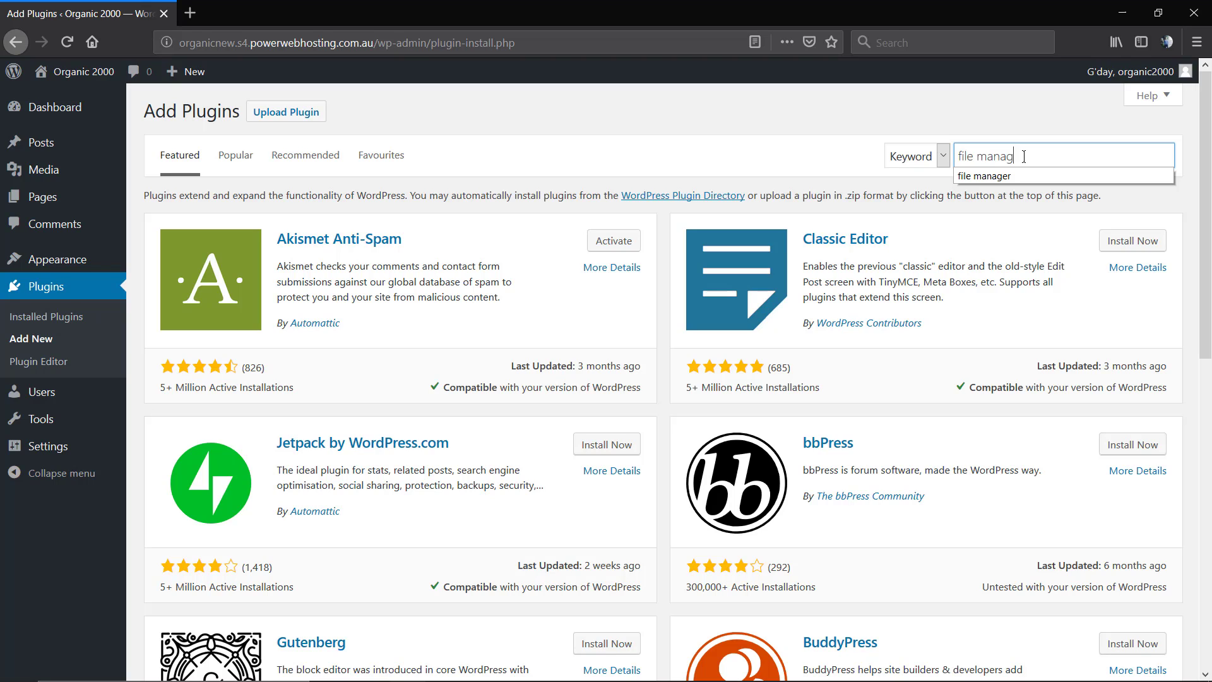
{"action": "type", "text": "er"}
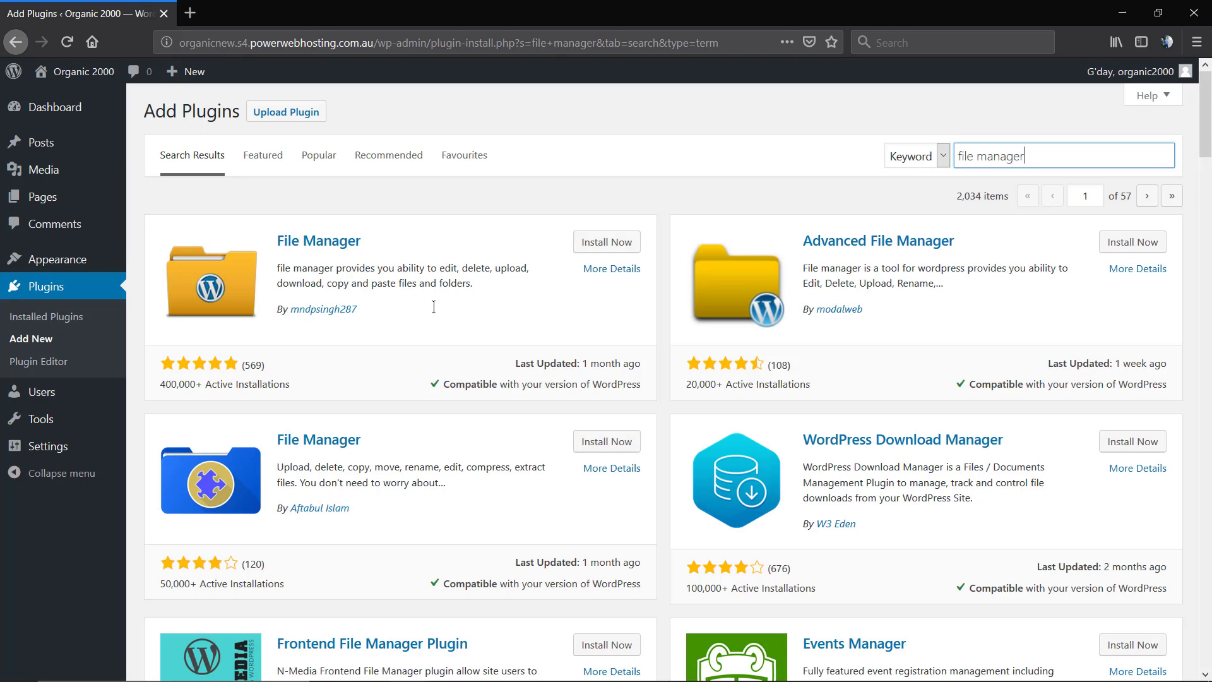
- Install the second File Manager plugin and activate it
{"action": "left_click", "coordinate": [622, 440]}
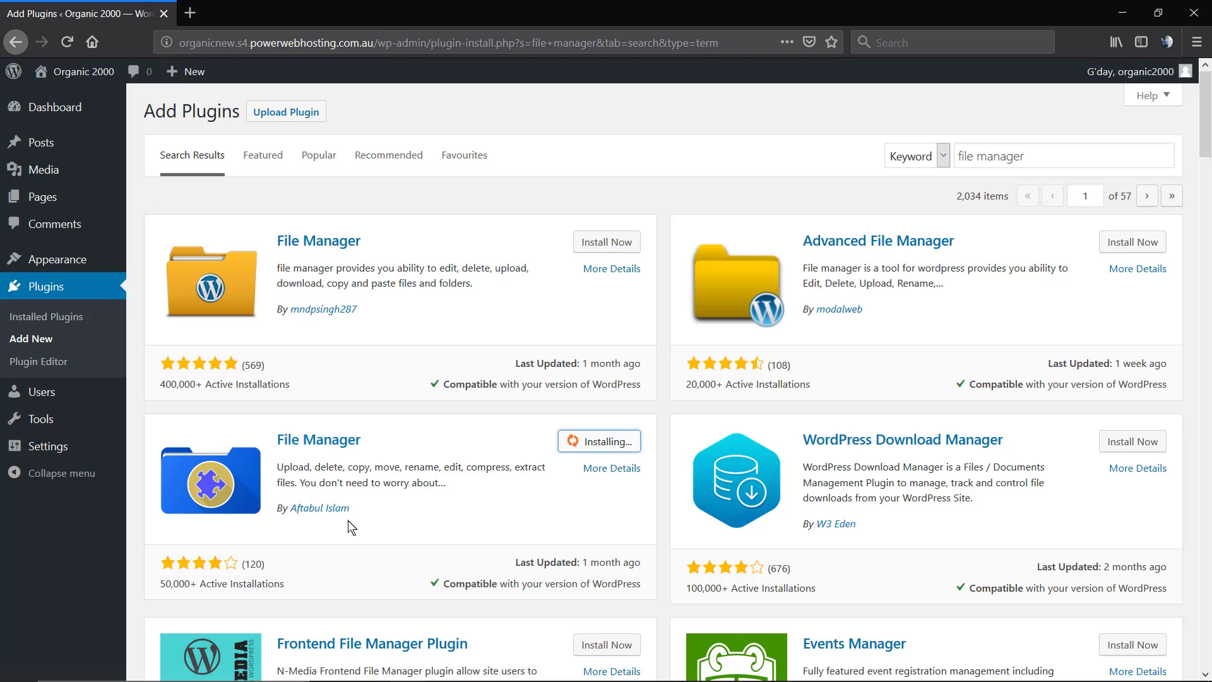
{"action": "mouse_move", "coordinate": [331, 516]}
{"action": "left_mouse_down"}
{"action": "mouse_move", "coordinate": [338, 509]}
{"action": "mouse_move", "coordinate": [324, 514]}
{"action": "left_mouse_up"}
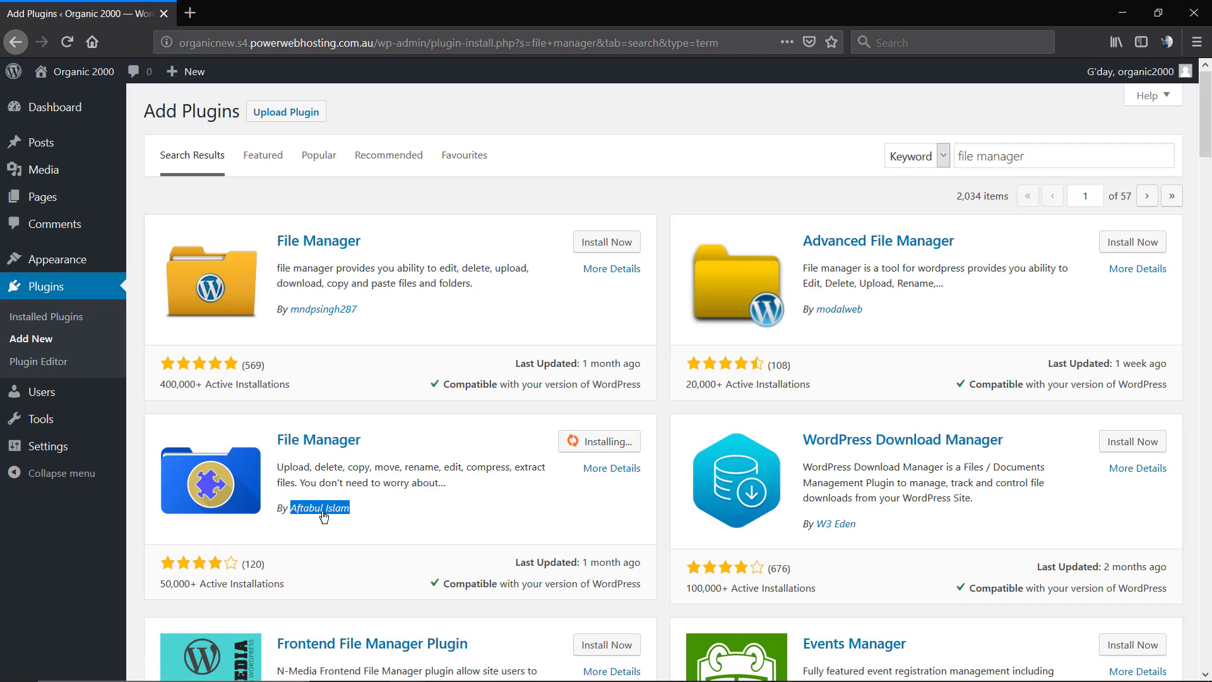
{"action": "left_click", "coordinate": [379, 520]}
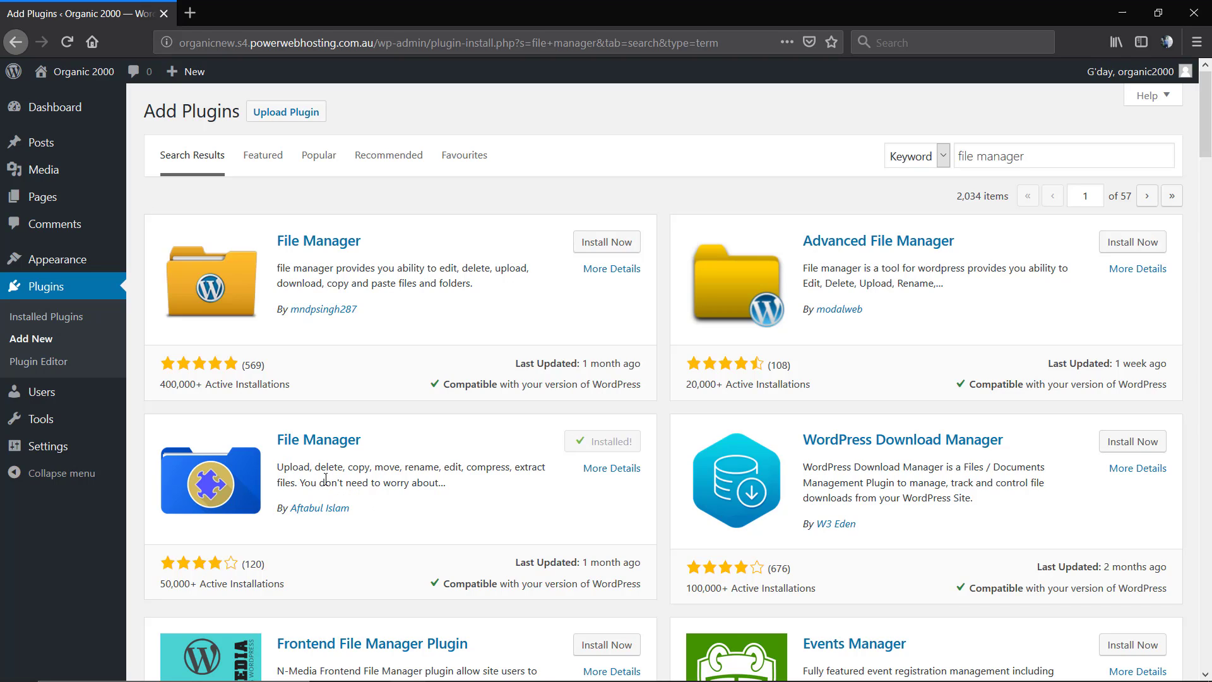
{"action": "left_click", "coordinate": [612, 442]}
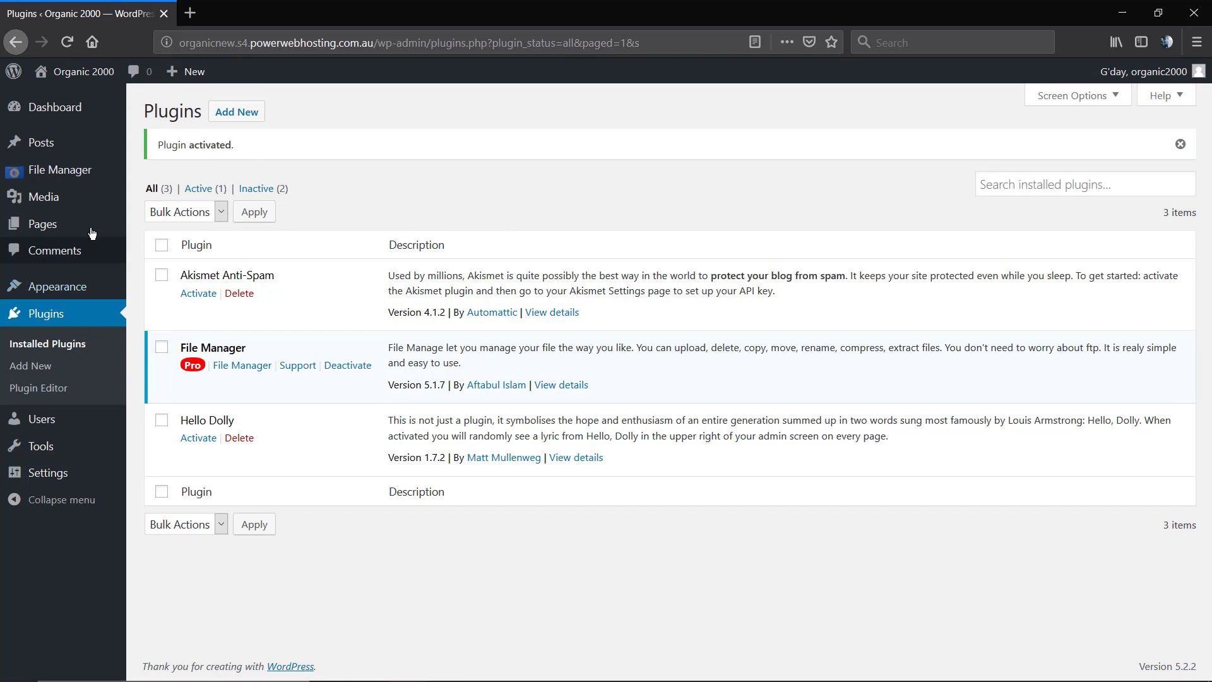
- Open WP File Manager and check the file upload size limit rows
{"action": "left_click", "coordinate": [52, 176]}
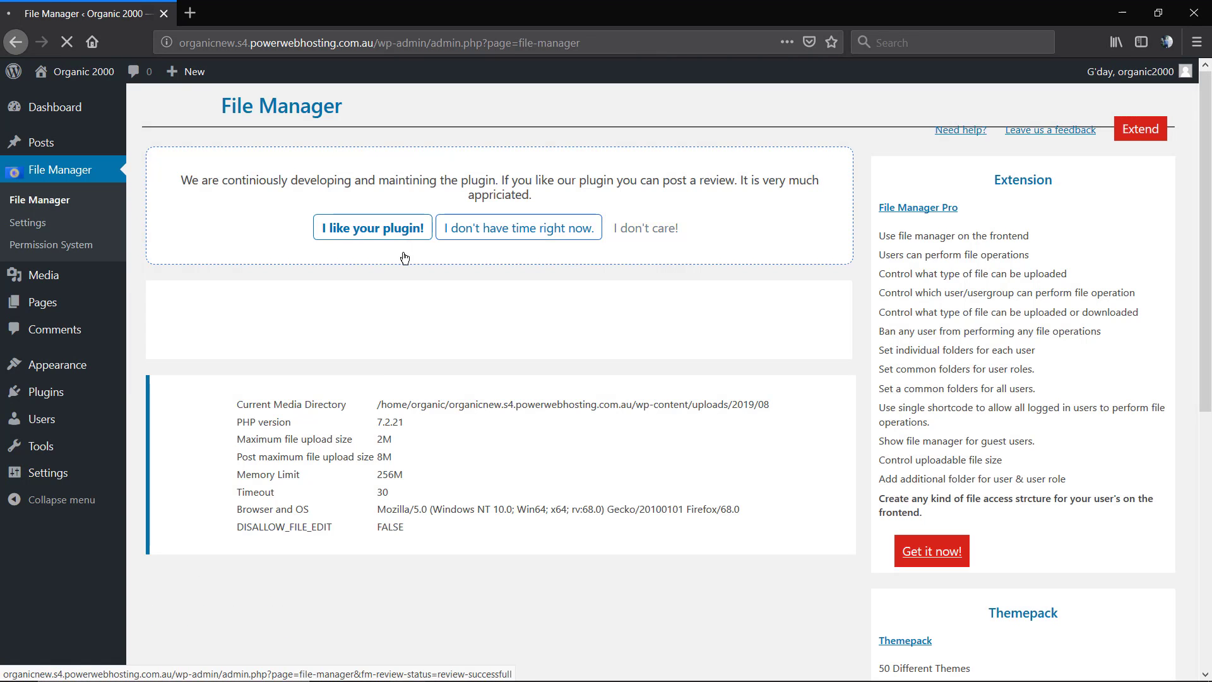
{"action": "scroll", "coordinate": [407, 383], "scroll_direction": "down", "scroll_amount": 2}
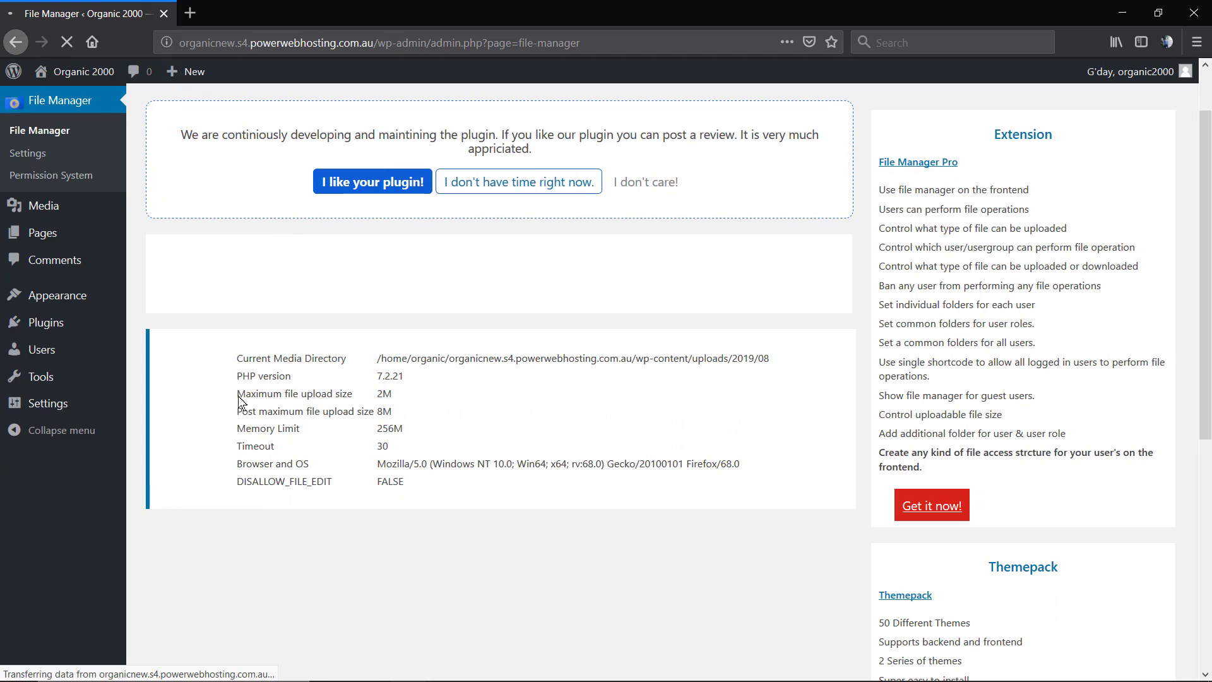
{"action": "left_click_drag", "start_coordinate": [238, 396], "coordinate": [404, 413]}
{"action": "left_click", "coordinate": [381, 407]}
{"action": "scroll", "coordinate": [380, 402], "scroll_direction": "up", "scroll_amount": 2}
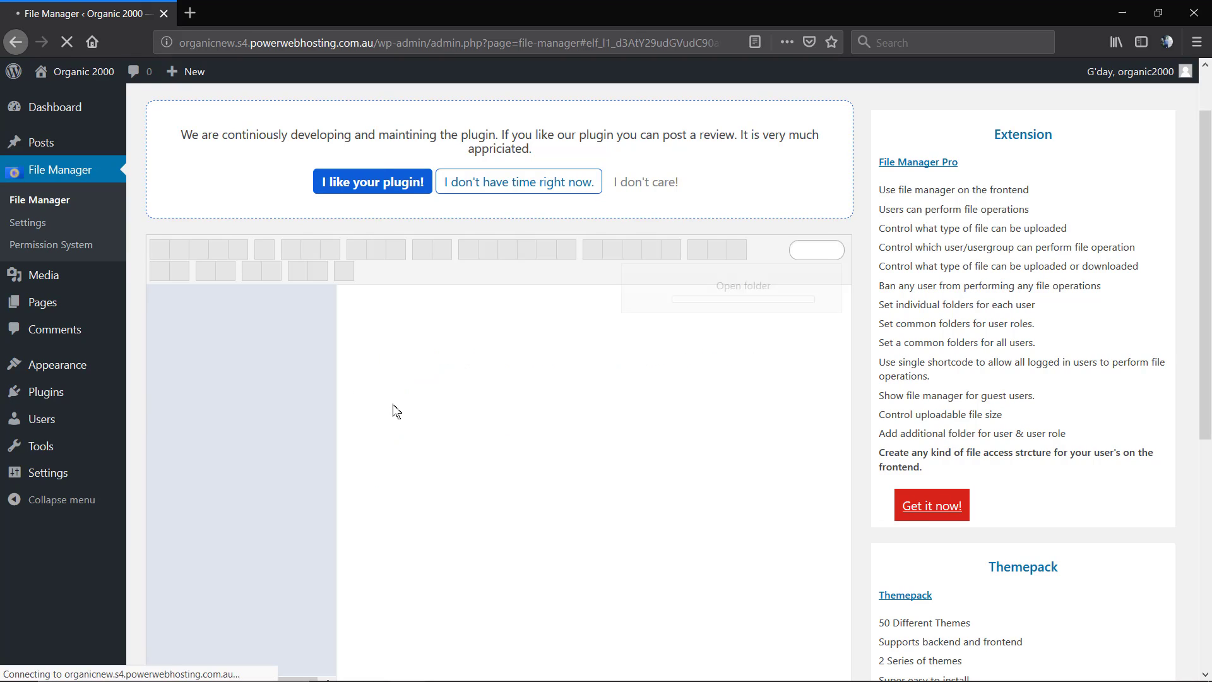
{"action": "scroll", "coordinate": [351, 400], "scroll_direction": "down", "scroll_amount": 9}
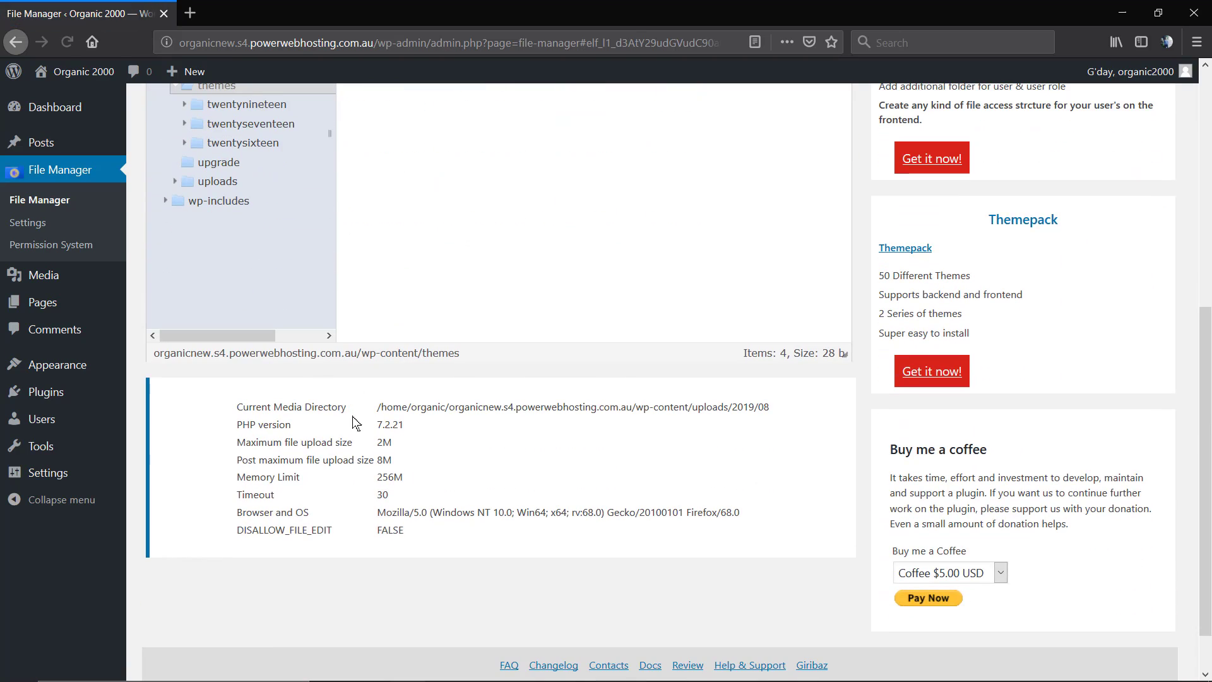
{"action": "scroll", "coordinate": [378, 427], "scroll_direction": "up", "scroll_amount": 10}
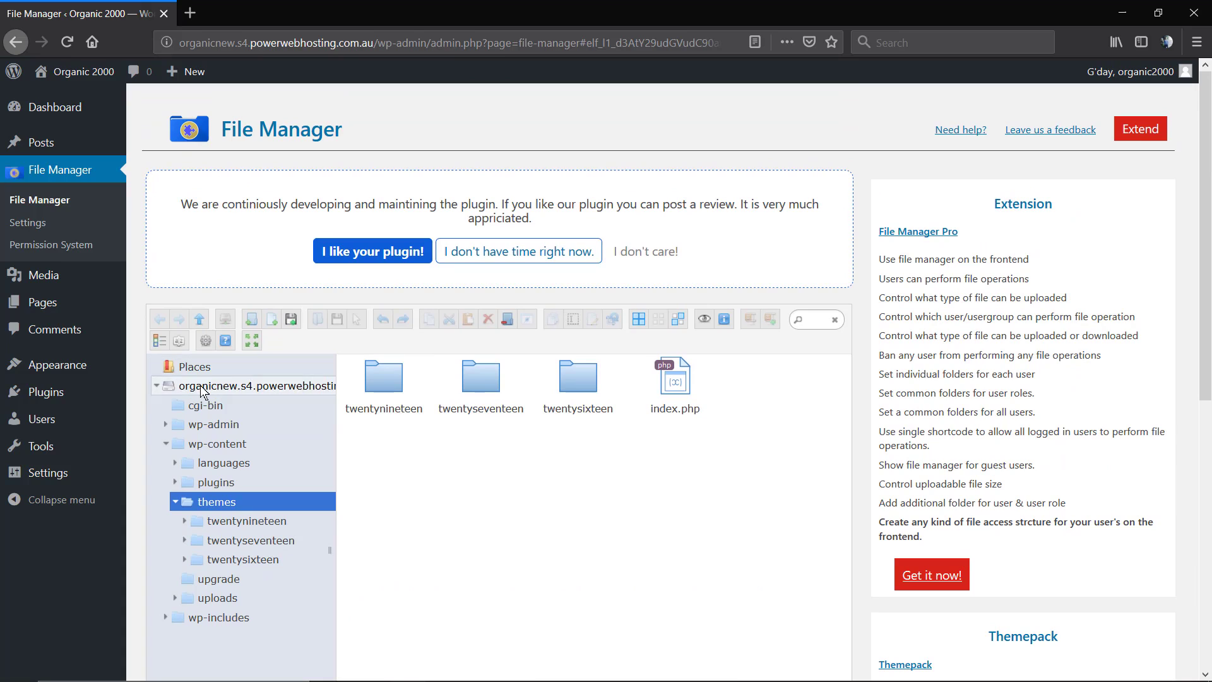
- Navigate from the site root into wp-content/themes
{"action": "left_click", "coordinate": [197, 384]}
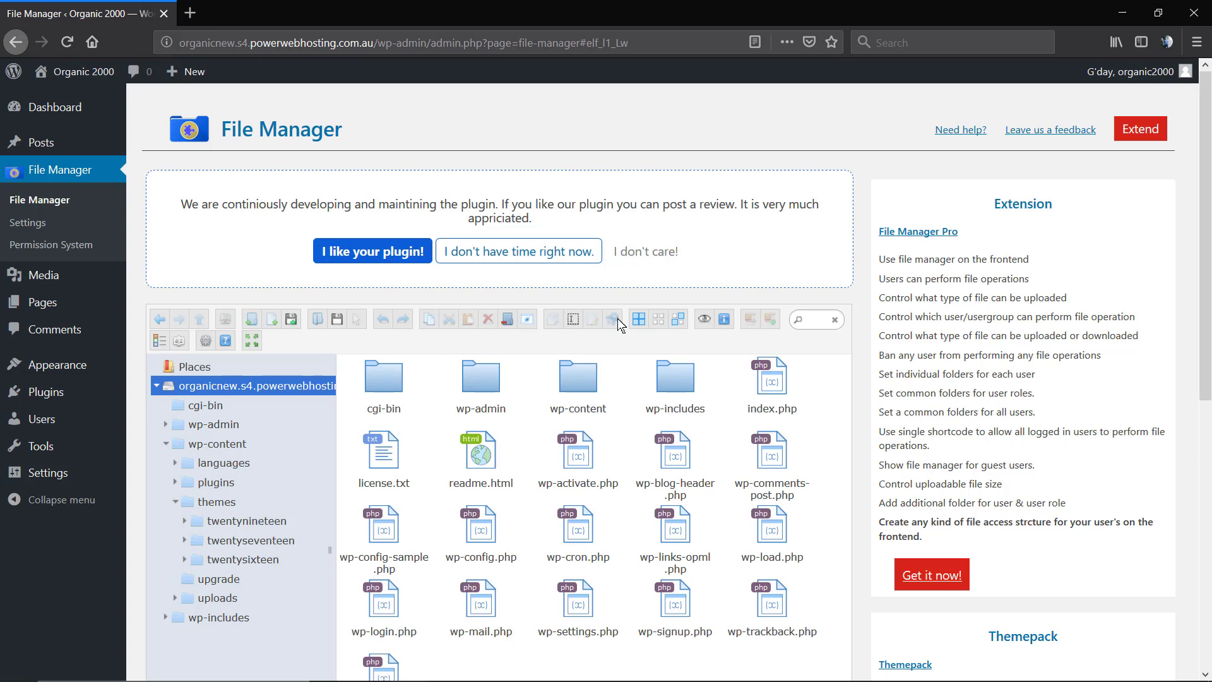
{"action": "scroll", "coordinate": [638, 282], "scroll_direction": "down", "scroll_amount": 1}
{"action": "scroll", "coordinate": [324, 401], "scroll_direction": "down", "scroll_amount": 1}
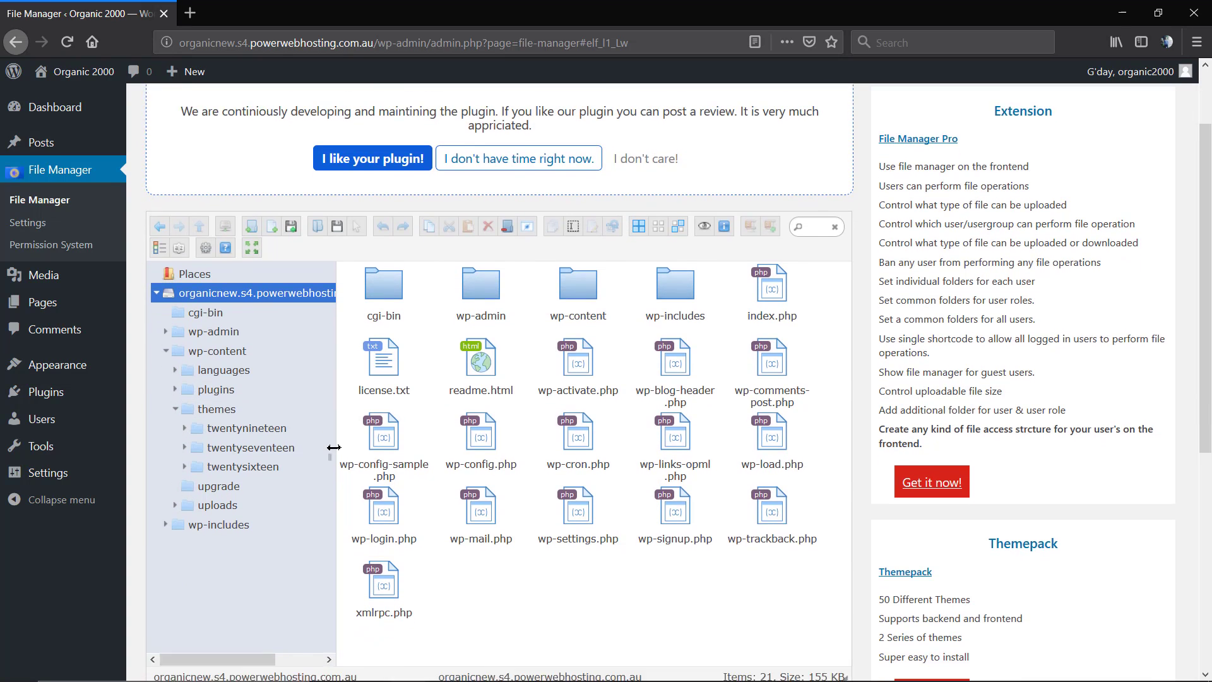
{"action": "scroll", "coordinate": [358, 445], "scroll_direction": "up", "scroll_amount": 1}
{"action": "left_click", "coordinate": [558, 328]}
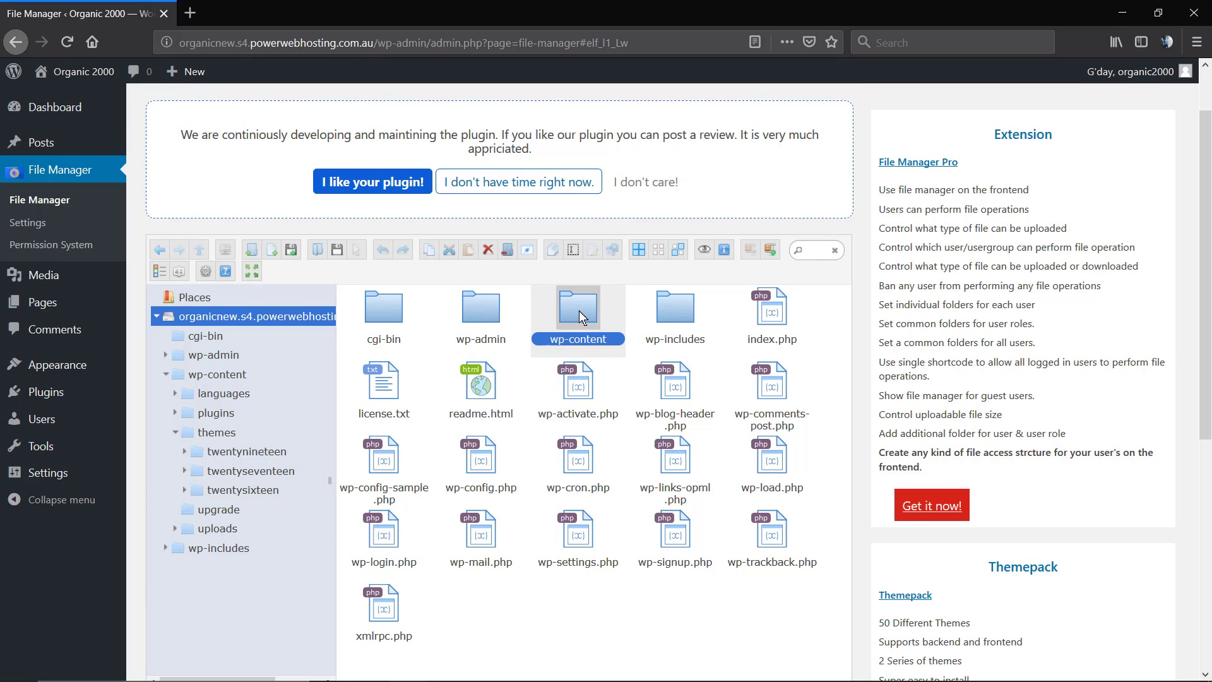
{"action": "double_click", "coordinate": [578, 310]}
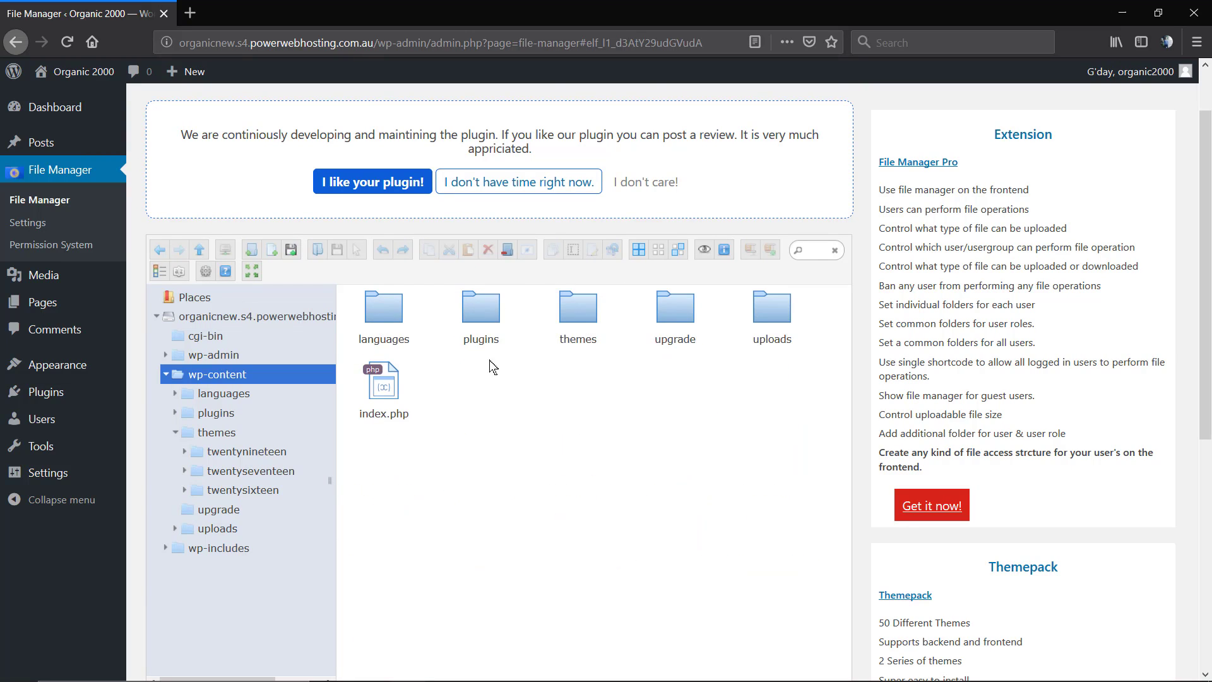
{"action": "left_click", "coordinate": [560, 323]}
{"action": "double_click", "coordinate": [561, 323]}
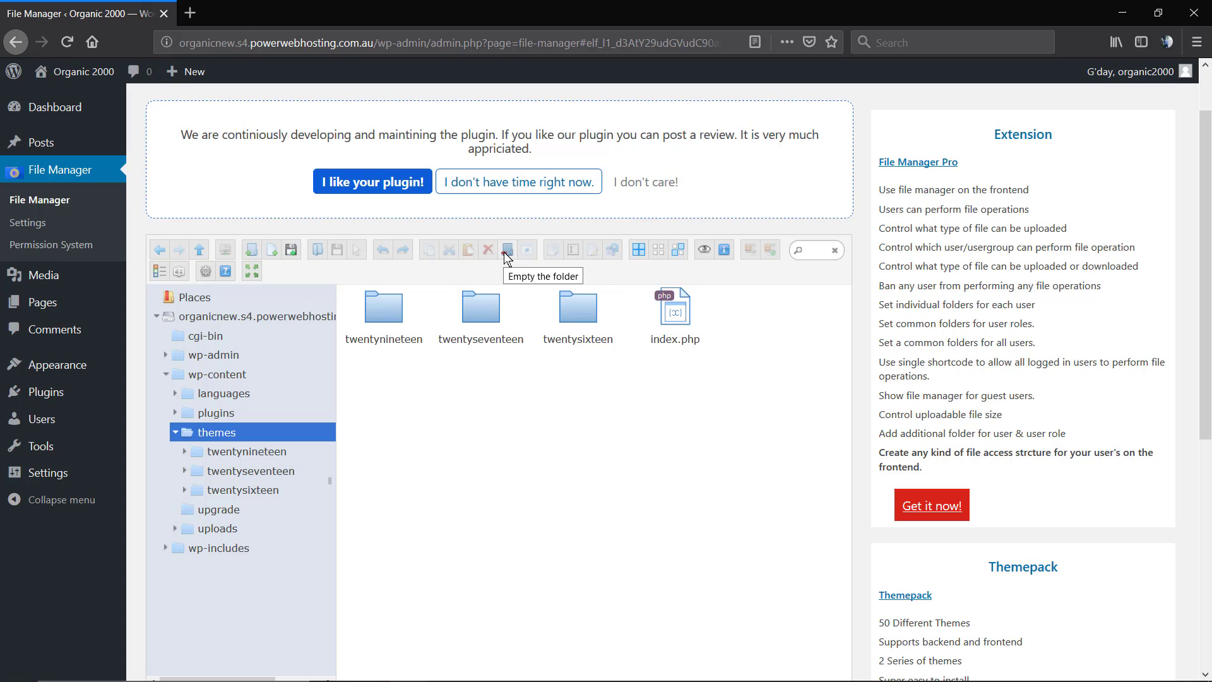
- Open the list of new file types and close it without choosing one
{"action": "left_click", "coordinate": [272, 252]}
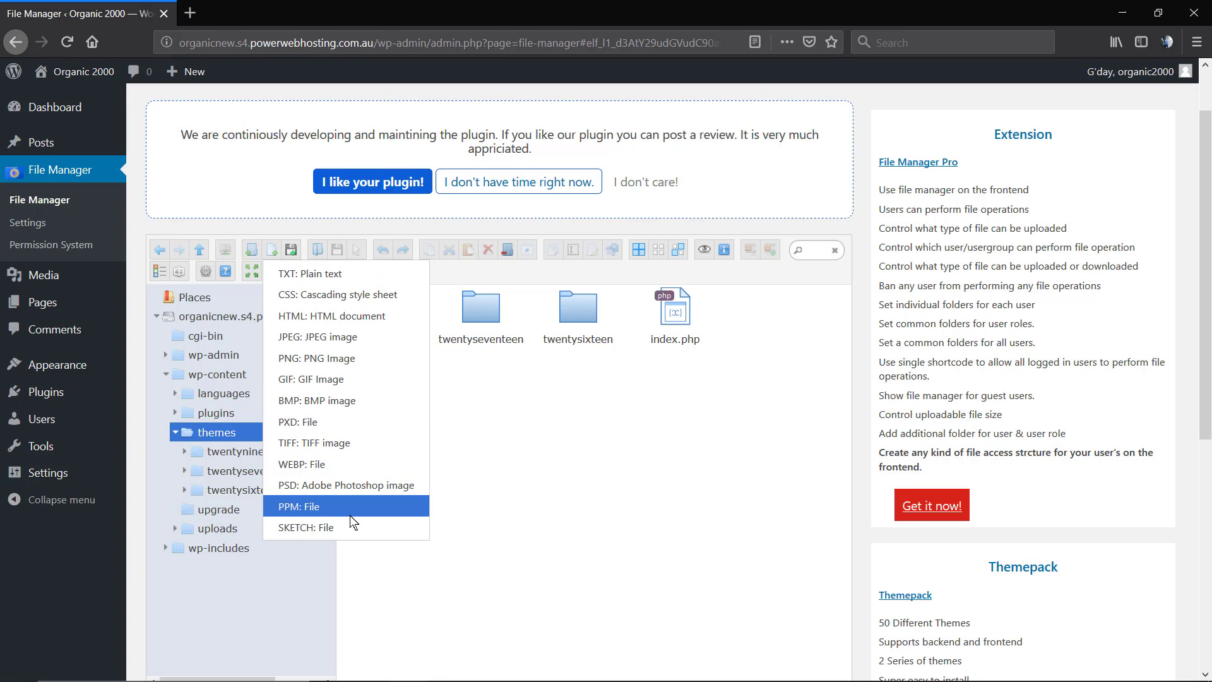
{"action": "scroll", "coordinate": [352, 510], "scroll_direction": "down", "scroll_amount": 1}
{"action": "left_click", "coordinate": [491, 402]}
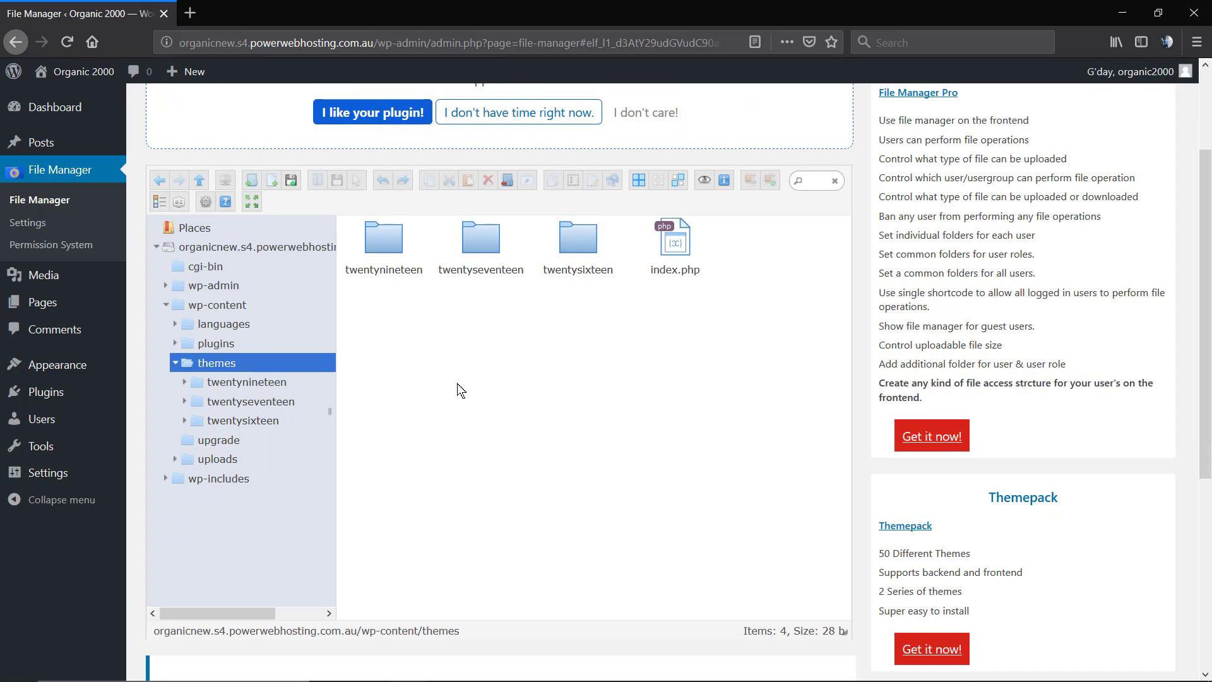
{"action": "scroll", "coordinate": [460, 387], "scroll_direction": "up", "scroll_amount": 1}
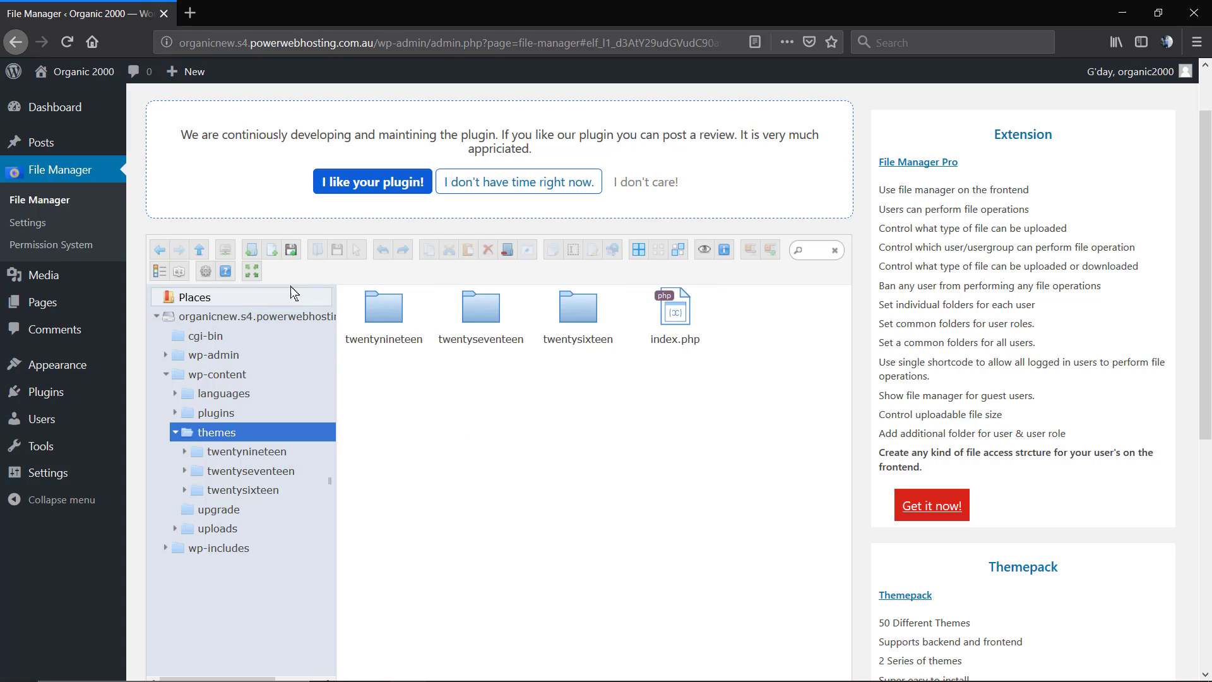
- Create a NewFolder inside themes, then delete it permanently
{"action": "left_click", "coordinate": [254, 251]}
{"action": "left_click", "coordinate": [494, 447]}
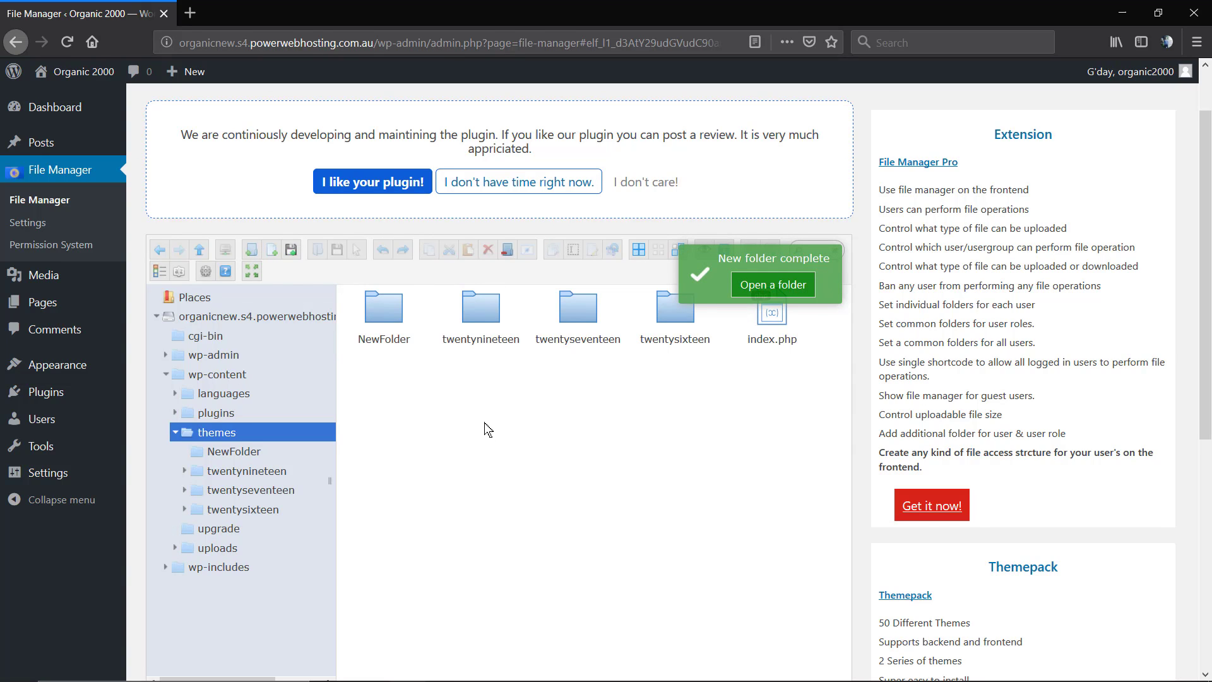
{"action": "left_click_drag", "start_coordinate": [408, 372], "coordinate": [396, 340]}
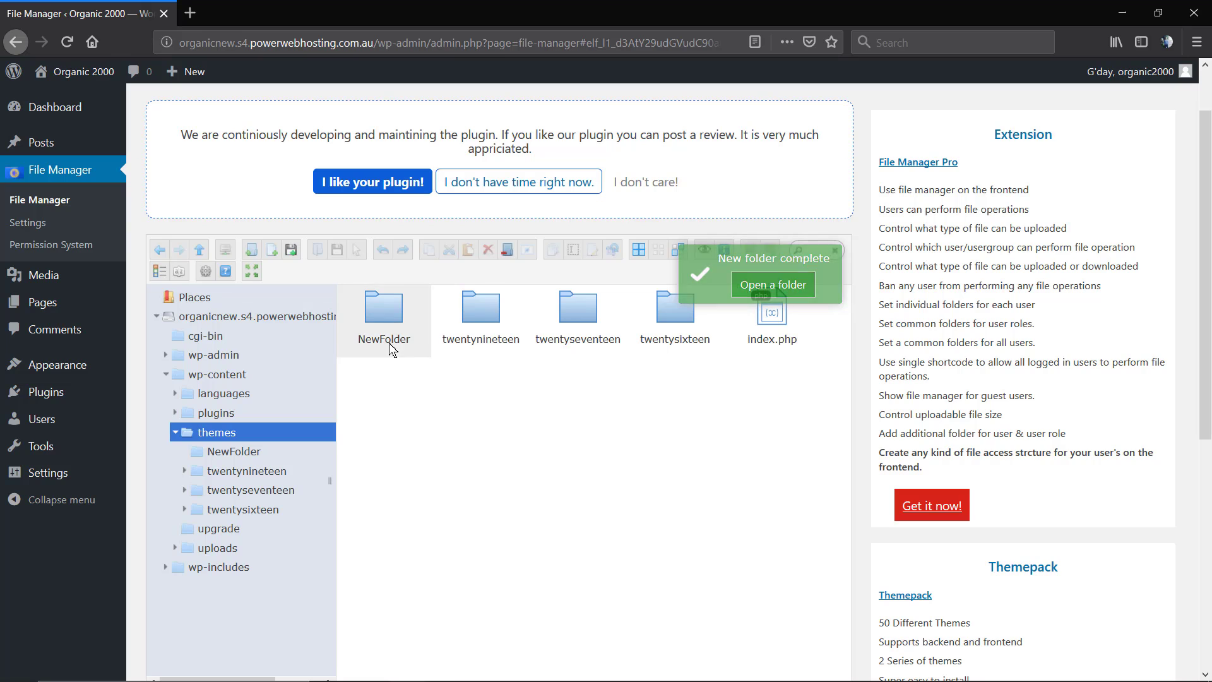
{"action": "right_click", "coordinate": [387, 340]}
{"action": "left_click", "coordinate": [435, 536]}
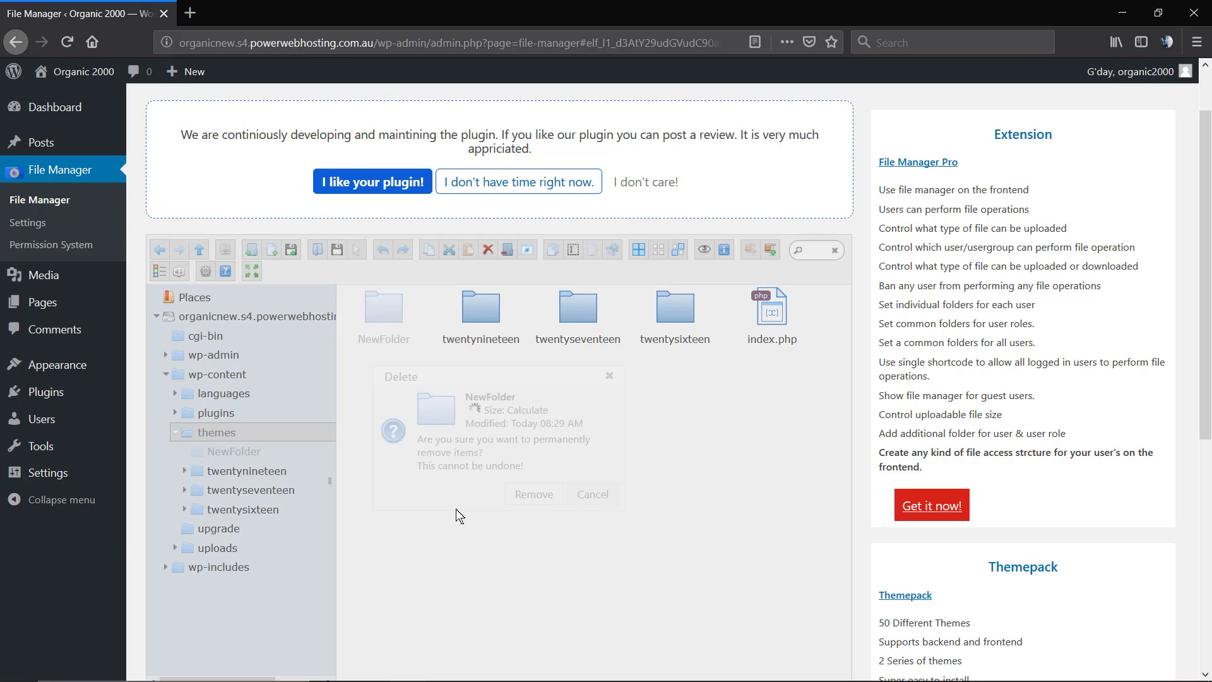
{"action": "left_click", "coordinate": [527, 497]}
- Open it.zip from Downloads in WinRAR and extract the it folder into Downloads
{"action": "key", "text": "alt+Tab"}
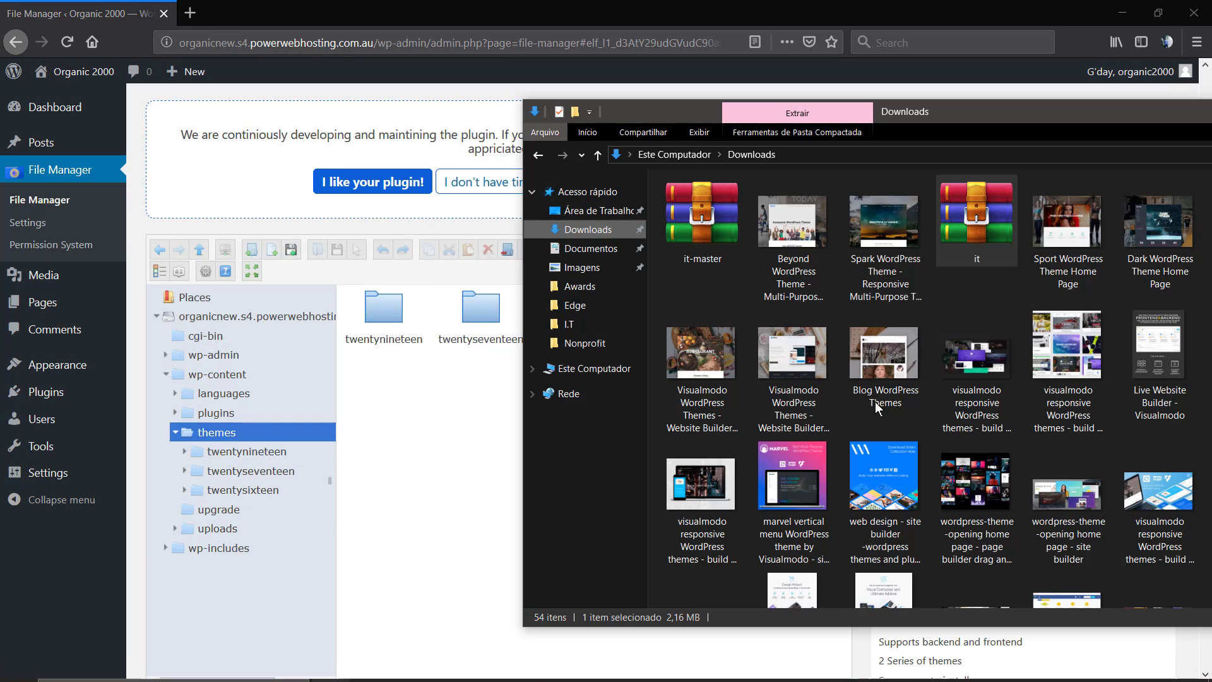
{"action": "right_click", "coordinate": [956, 225]}
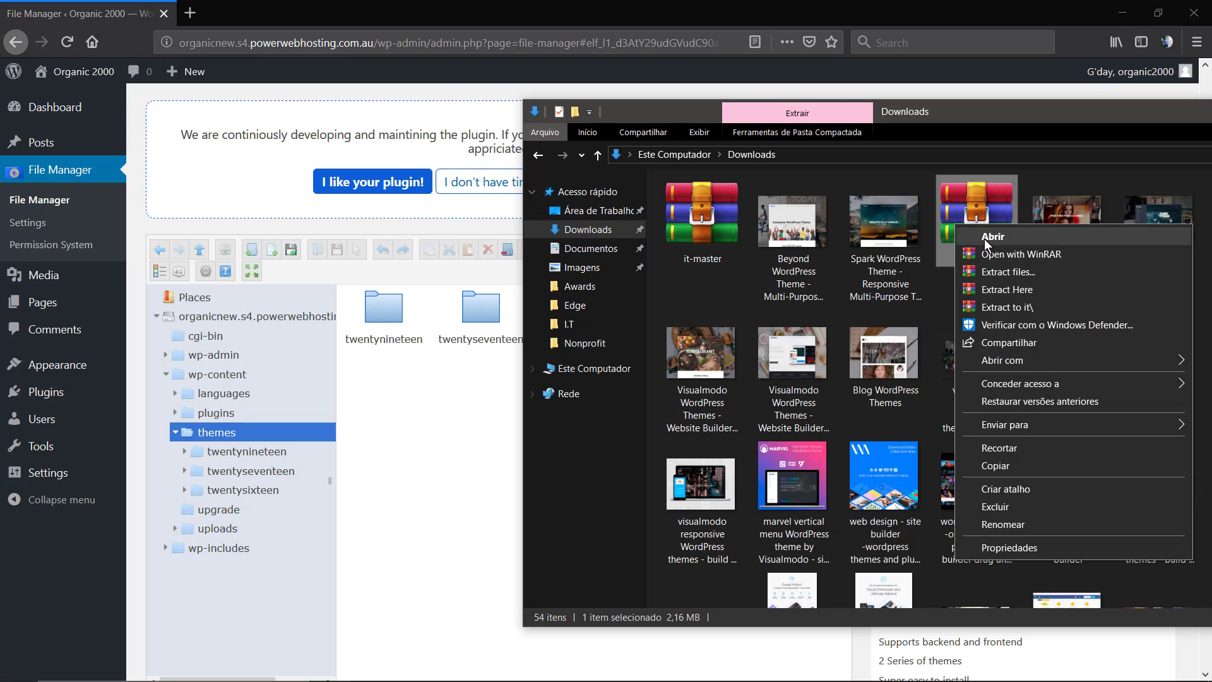
{"action": "left_click_drag", "start_coordinate": [1004, 241], "coordinate": [1003, 241]}
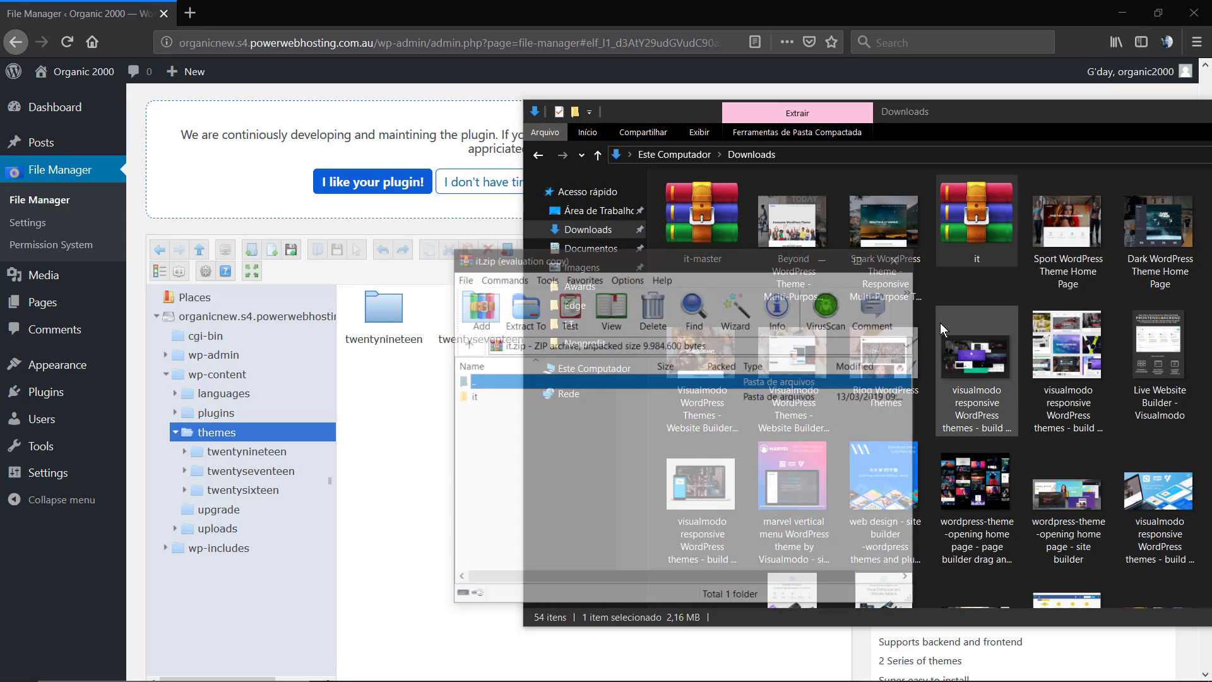
{"action": "left_click_drag", "start_coordinate": [505, 396], "coordinate": [938, 559]}
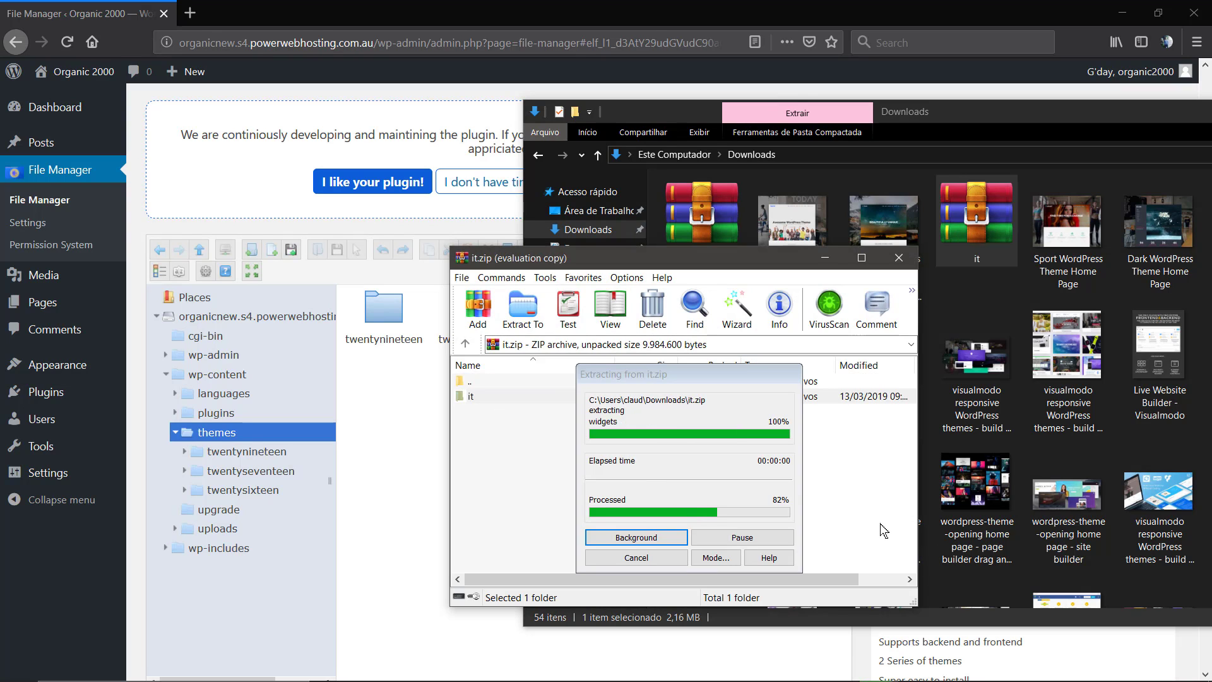
- Dismiss the WinRAR licence reminder and check the new it folder in Downloads
{"action": "scroll", "coordinate": [892, 434], "scroll_direction": "down", "scroll_amount": 3}
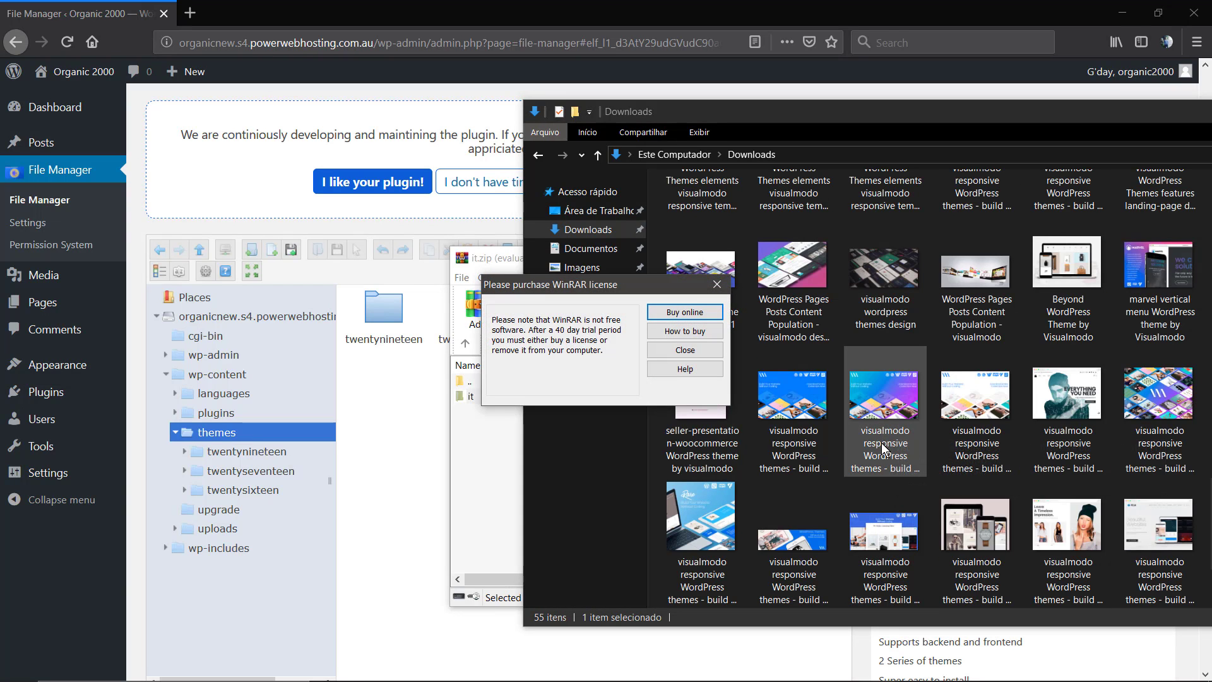
{"action": "left_click", "coordinate": [686, 351]}
{"action": "scroll", "coordinate": [896, 417], "scroll_direction": "up", "scroll_amount": 5}
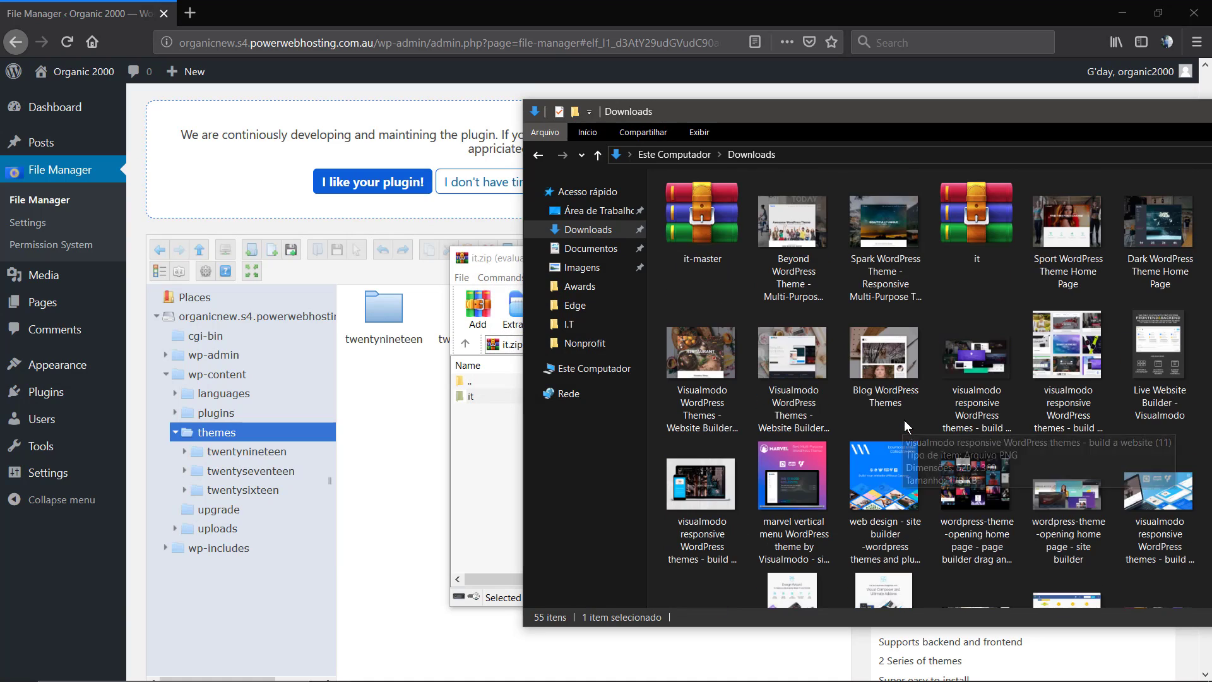
{"action": "left_click_drag", "start_coordinate": [869, 114], "coordinate": [775, 88]}
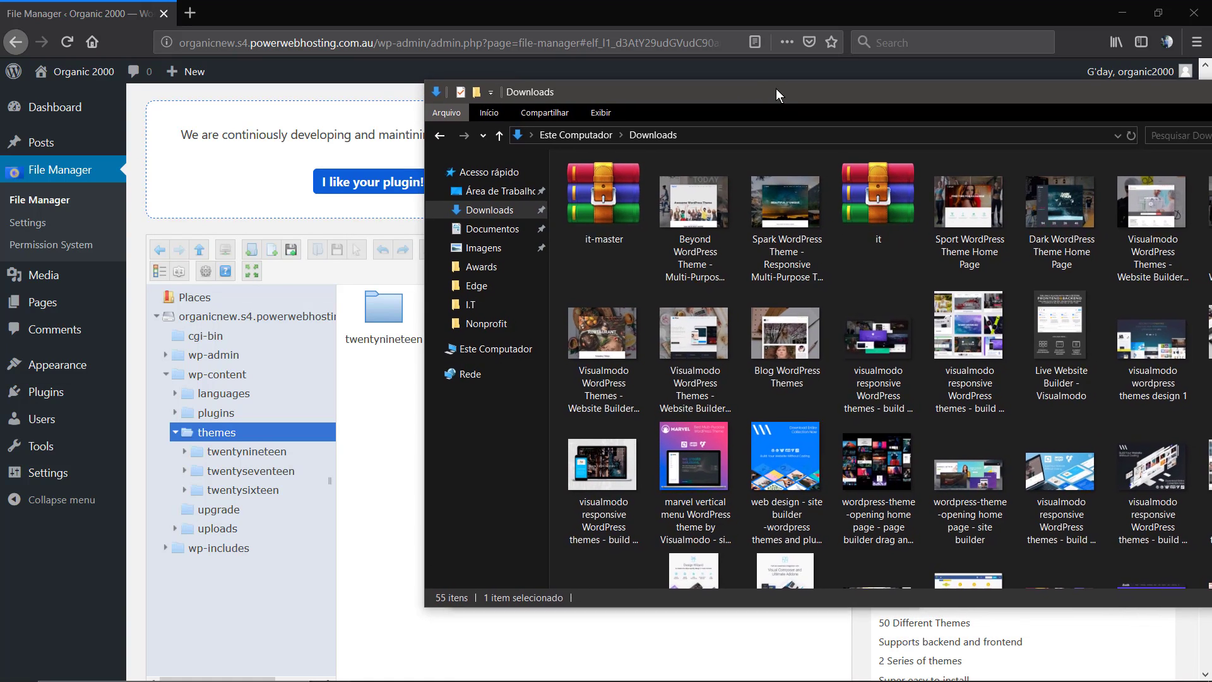
{"action": "scroll", "coordinate": [1017, 436], "scroll_direction": "down", "scroll_amount": 5}
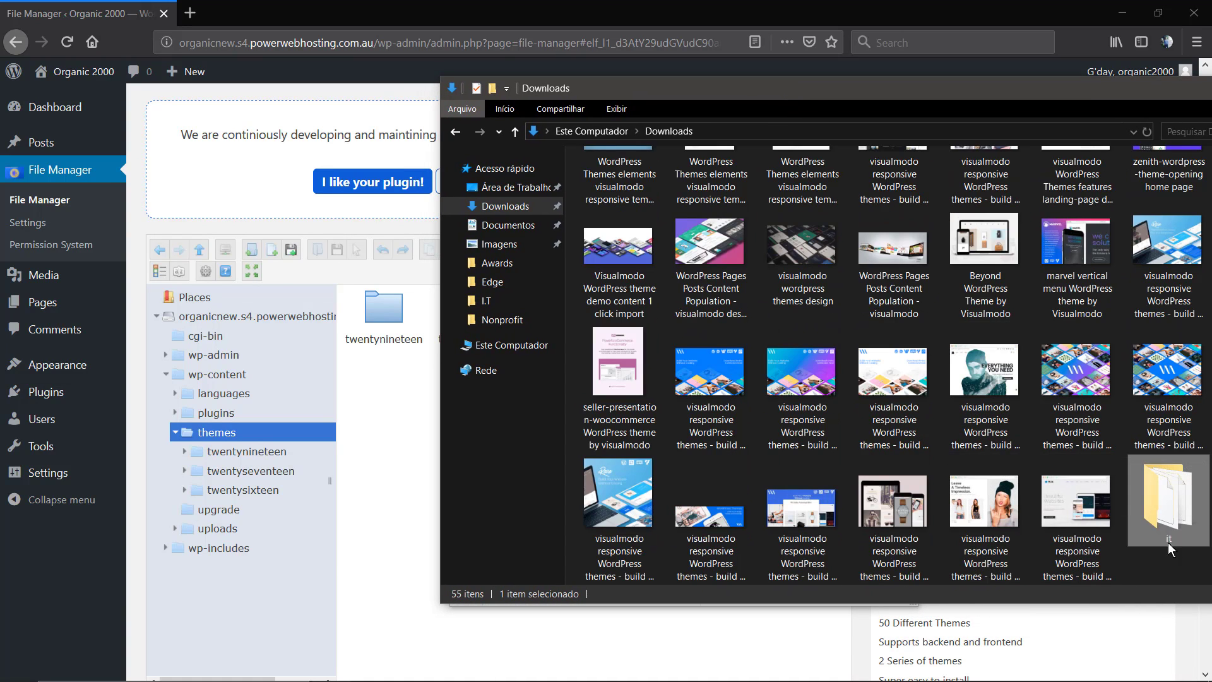
{"action": "left_click", "coordinate": [1166, 564]}
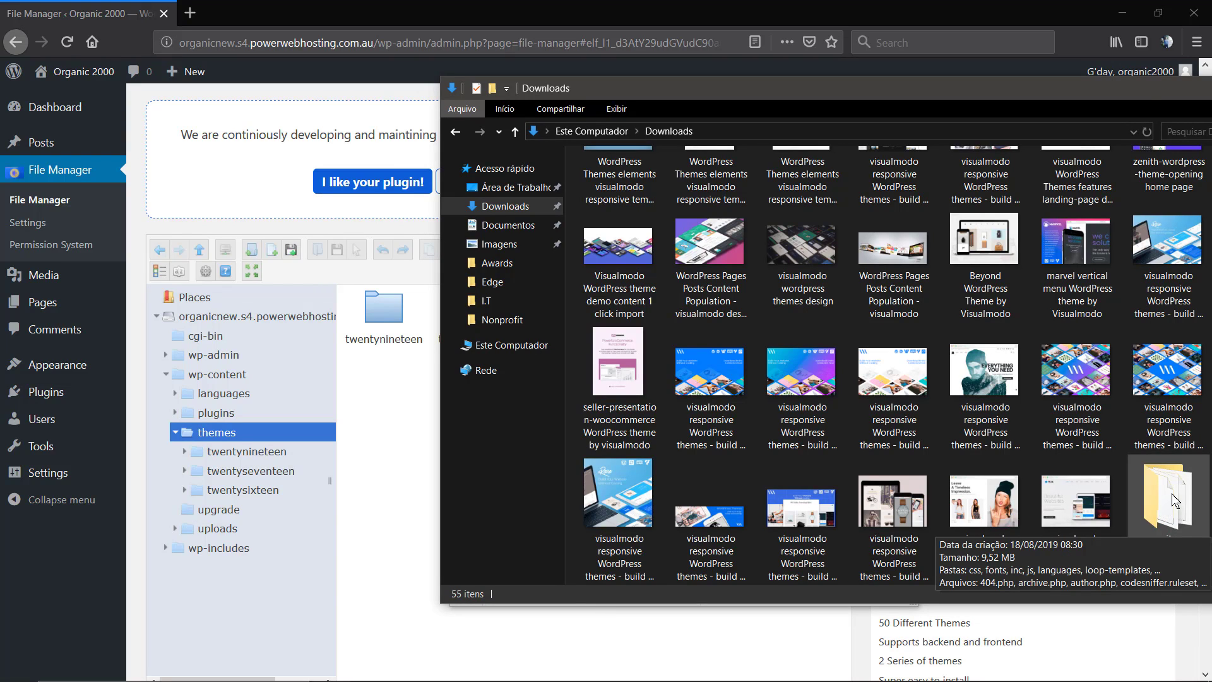
- Drop the it folder onto the File Manager's themes pane to upload its 518 files
{"action": "left_click_drag", "start_coordinate": [1171, 502], "coordinate": [377, 449]}
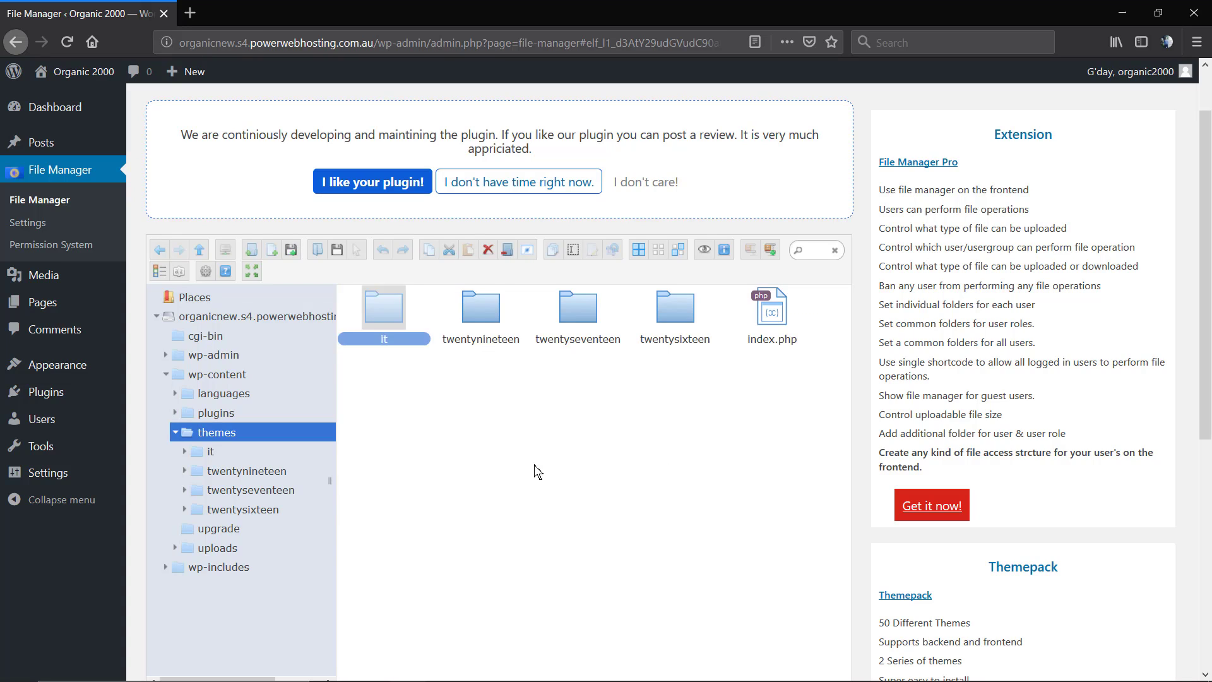
- Go to Appearance > Themes, where the new IT theme appears beside the default themes
{"action": "left_click", "coordinate": [467, 424]}
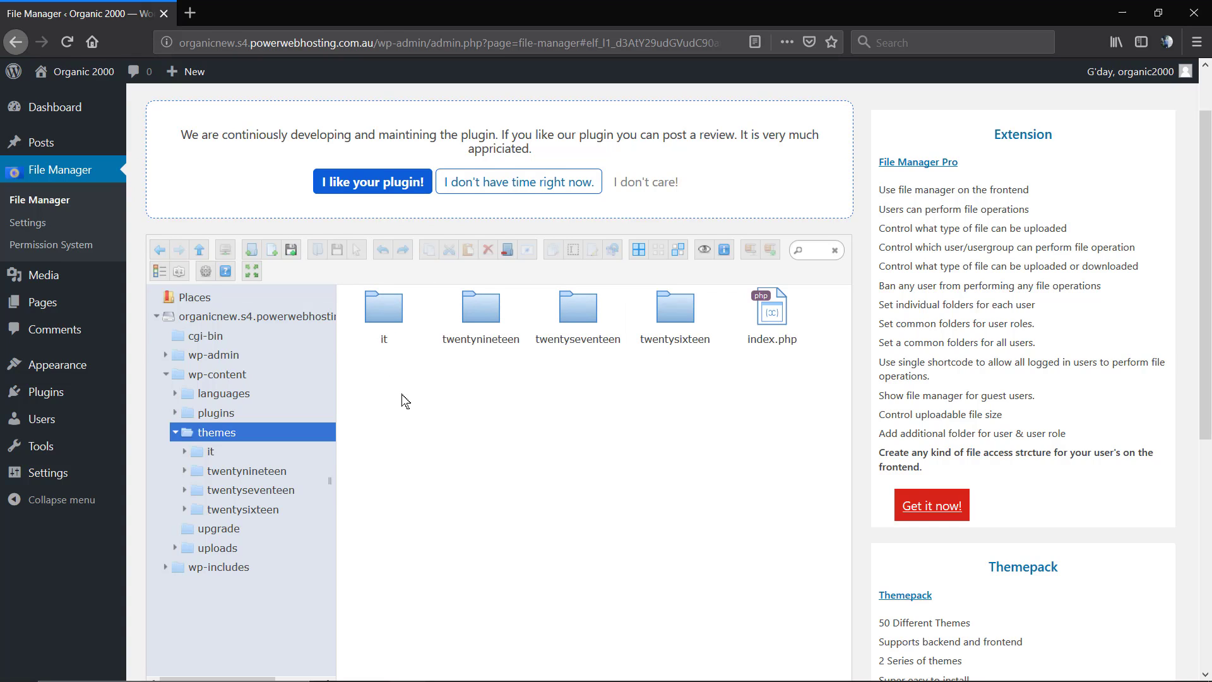
{"action": "scroll", "coordinate": [404, 401], "scroll_direction": "up", "scroll_amount": 2}
{"action": "mouse_move", "coordinate": [112, 369]}
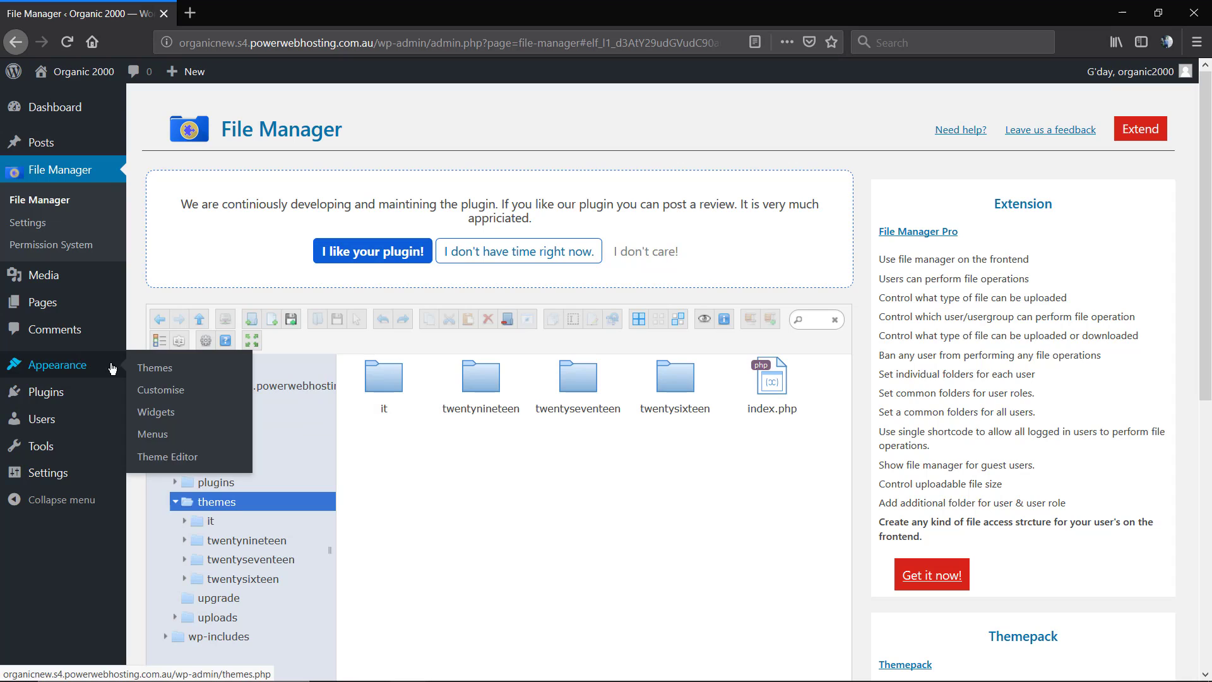
{"action": "left_click", "coordinate": [155, 372]}
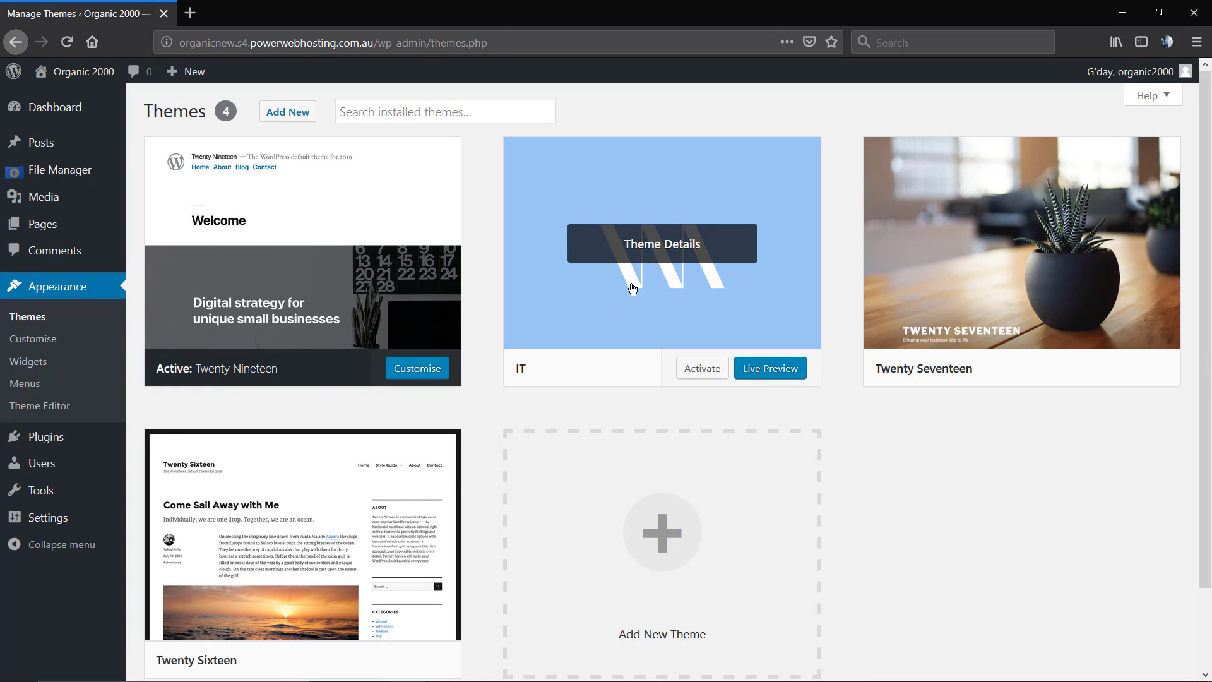
- Activate the IT theme
{"action": "left_click", "coordinate": [699, 368]}
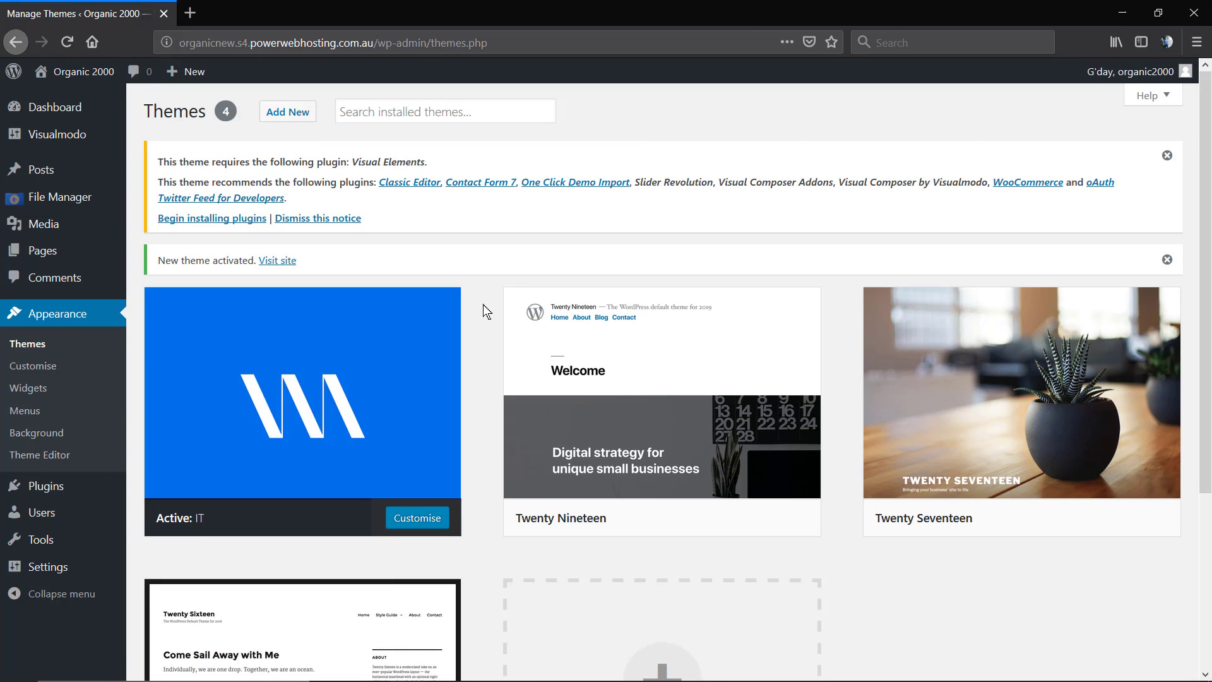
{"action": "scroll", "coordinate": [483, 317], "scroll_direction": "down", "scroll_amount": 2}
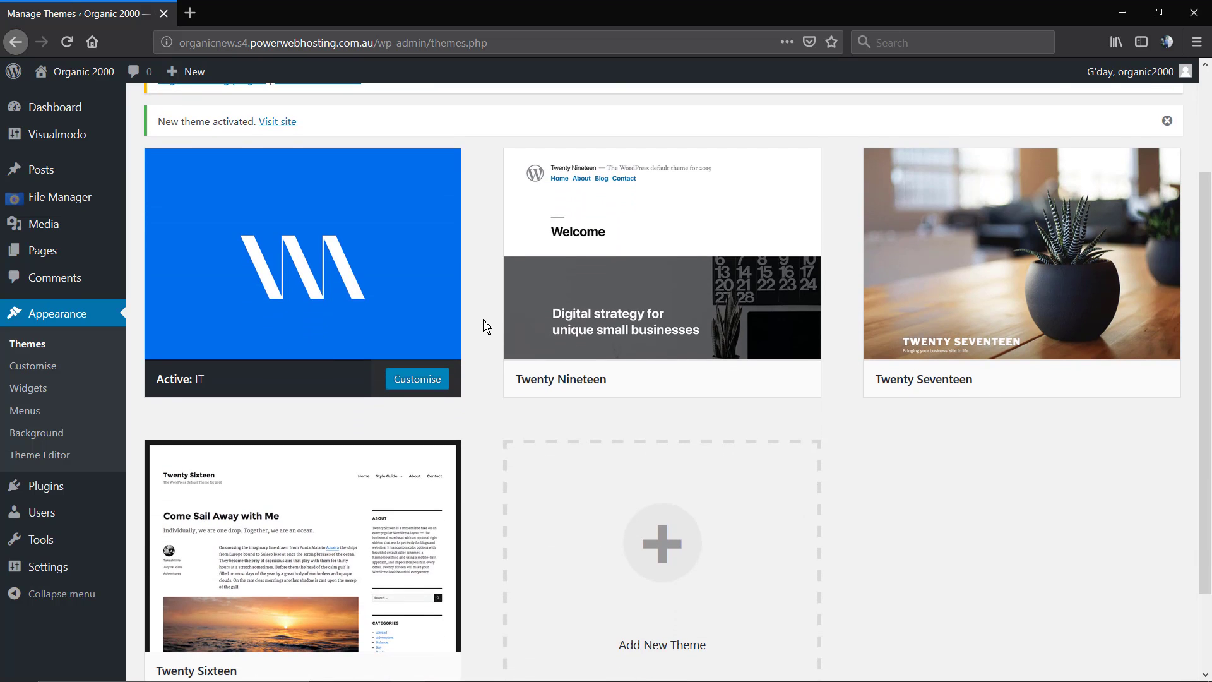
{"action": "scroll", "coordinate": [483, 320], "scroll_direction": "up", "scroll_amount": 2}
- Open the IT theme details and follow the Visualmodo author link to its website
{"action": "mouse_move", "coordinate": [118, 219]}
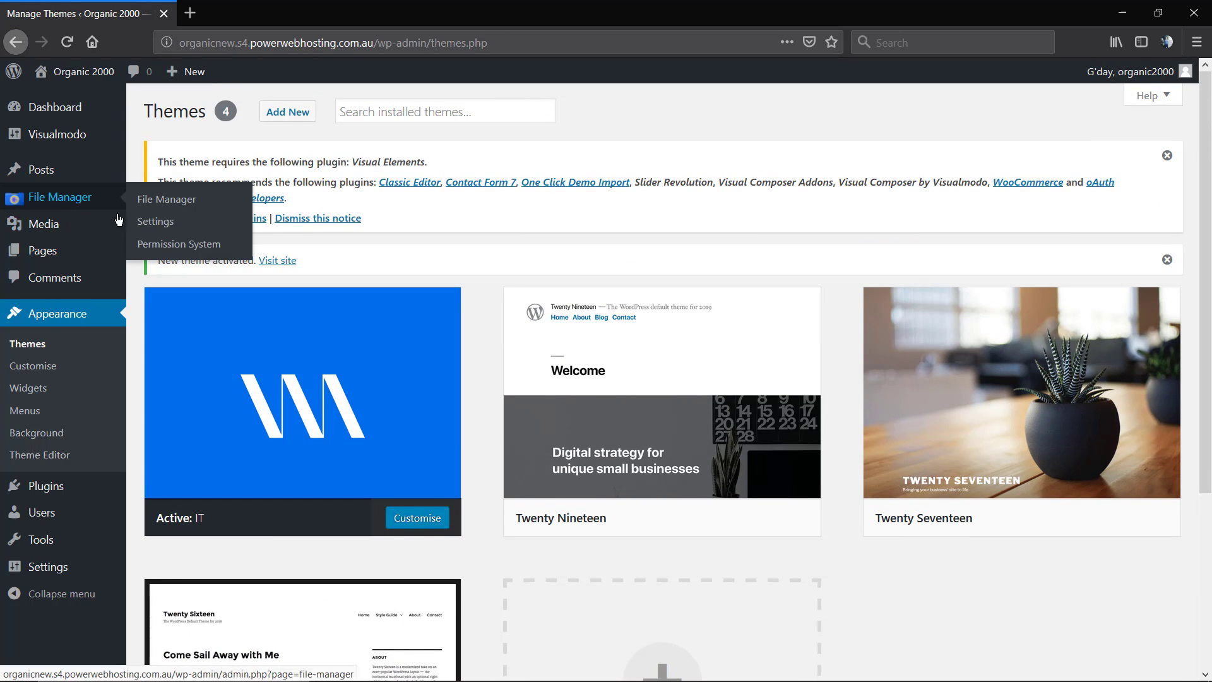
{"action": "mouse_move", "coordinate": [343, 314]}
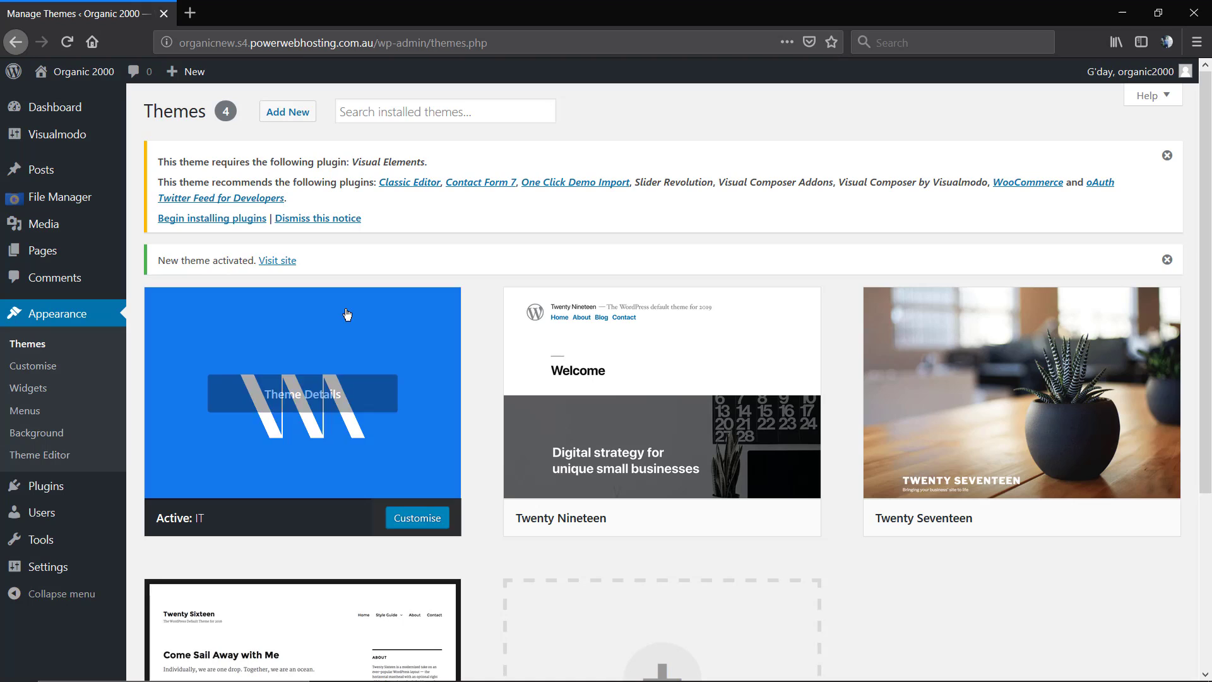
{"action": "left_click", "coordinate": [317, 390]}
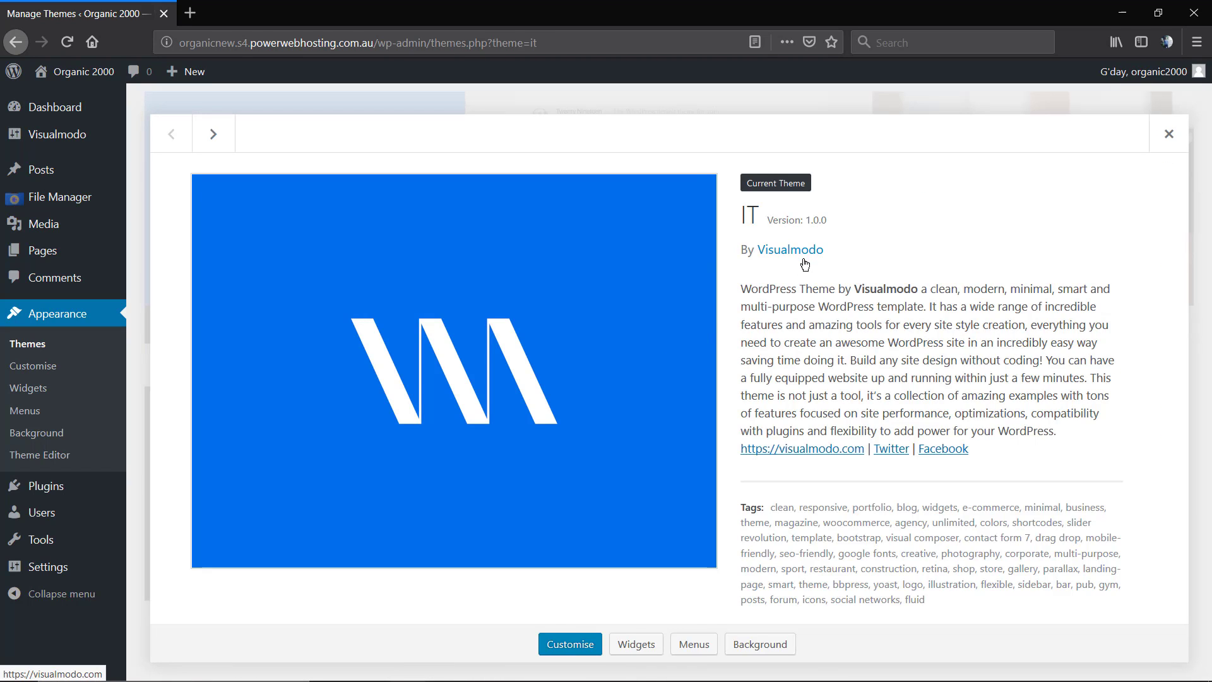
{"action": "left_click", "coordinate": [804, 263]}
{"action": "scroll", "coordinate": [404, 334], "scroll_direction": "down", "scroll_amount": 5}
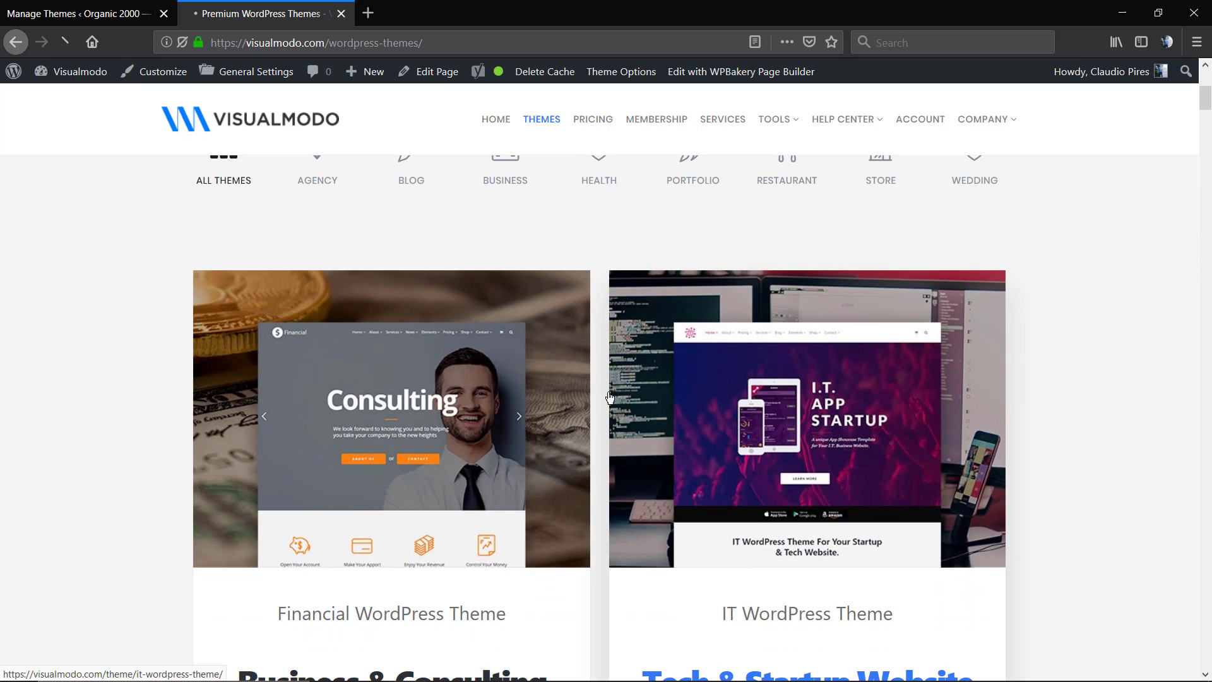
- Open the IT WordPress Theme page on Visualmodo and launch its live preview in a new tab
{"action": "left_click", "coordinate": [610, 397]}
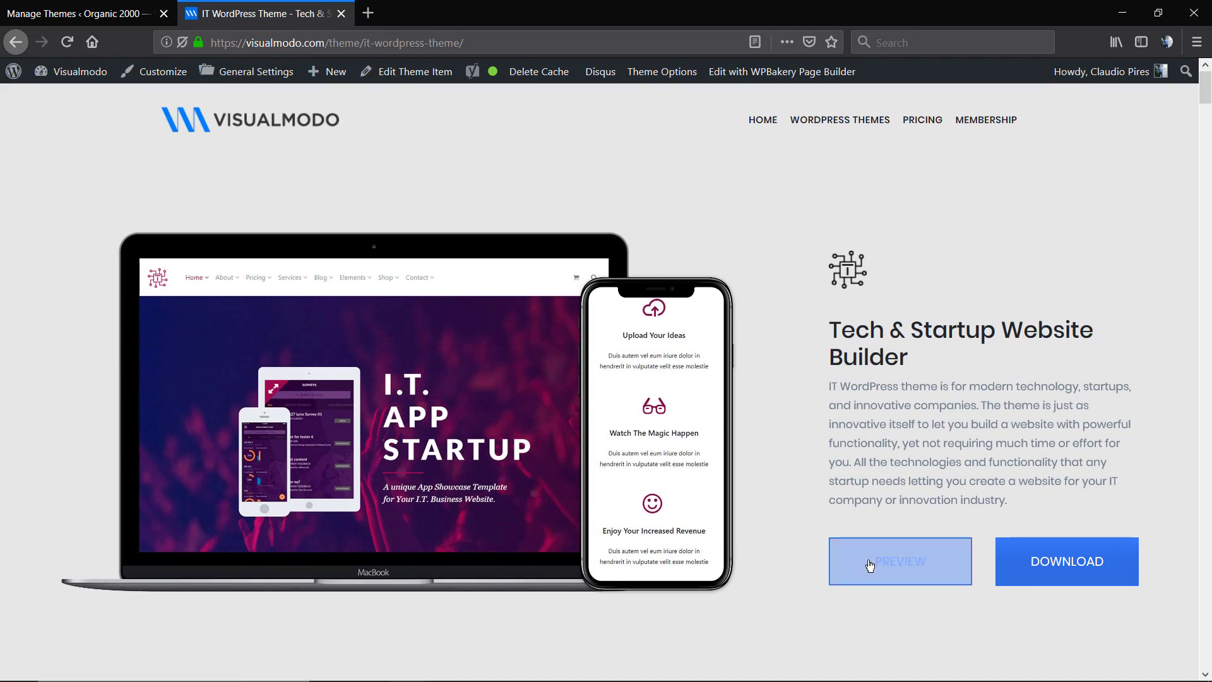
{"action": "left_click", "coordinate": [900, 561]}
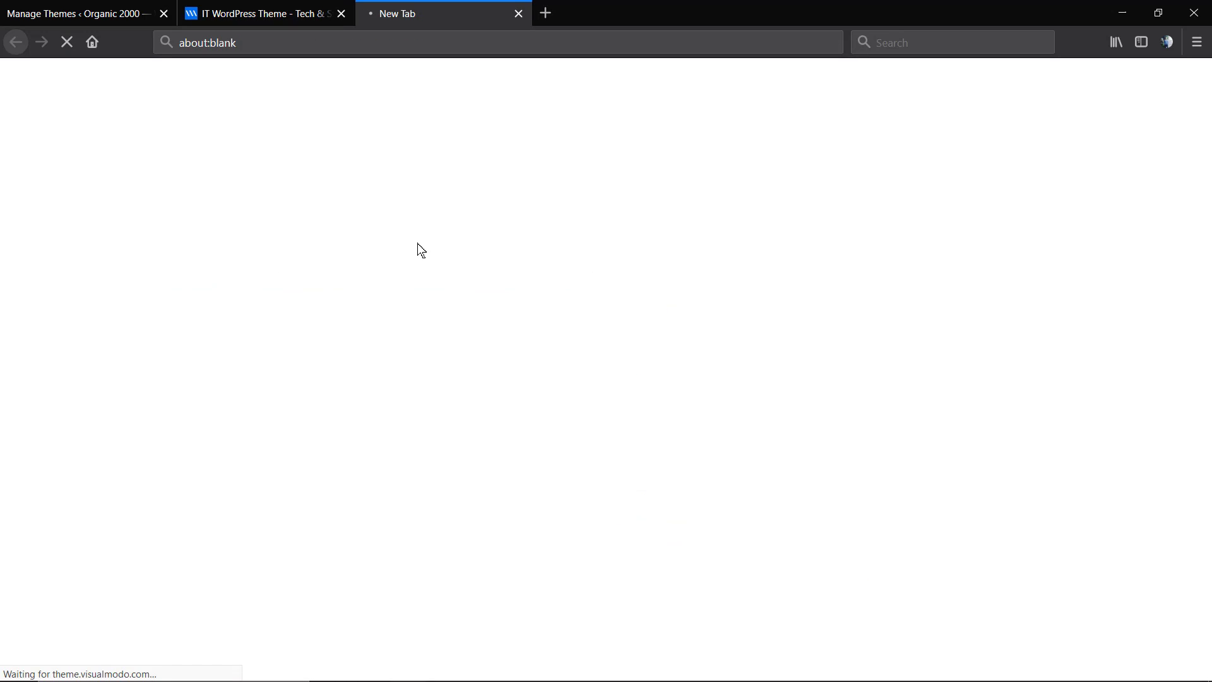